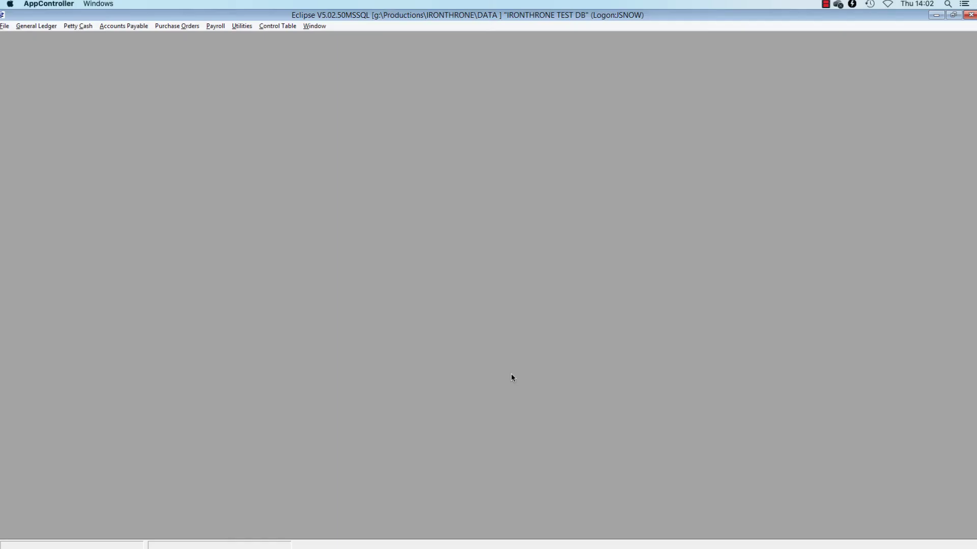
Step: Open a blank Invoice Entry form in a new Accounts Payable invoice batch
{"action": "left_click", "coordinate": [132, 28]}
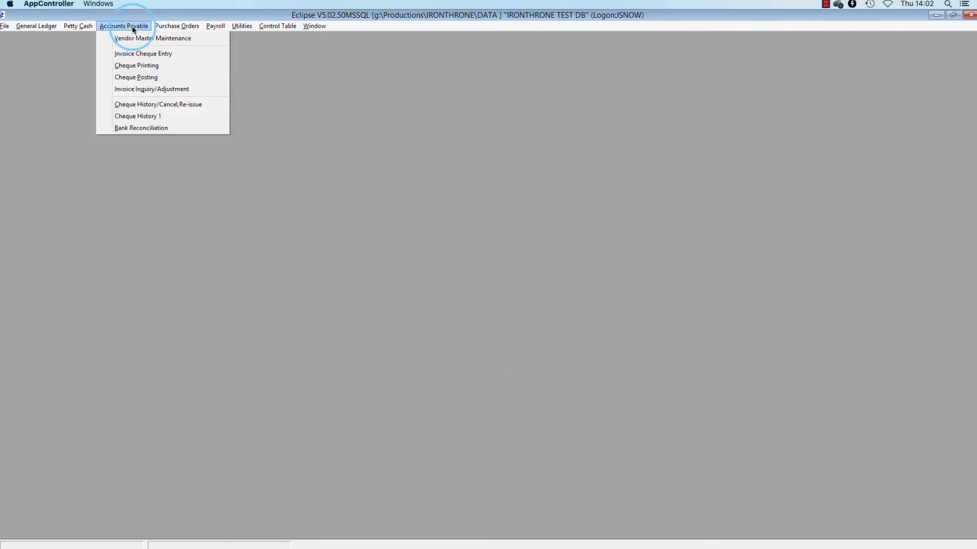
{"action": "left_click", "coordinate": [185, 54]}
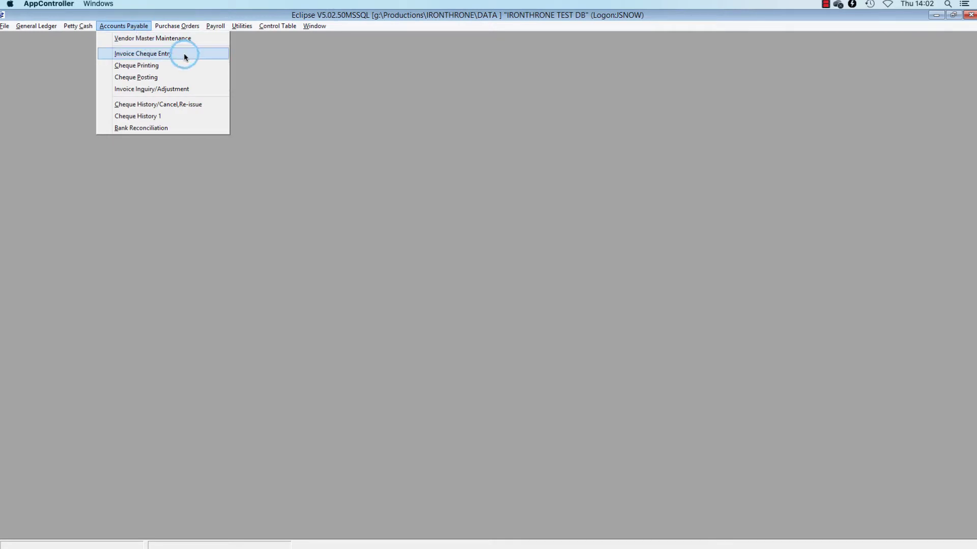
{"action": "left_click", "coordinate": [410, 288]}
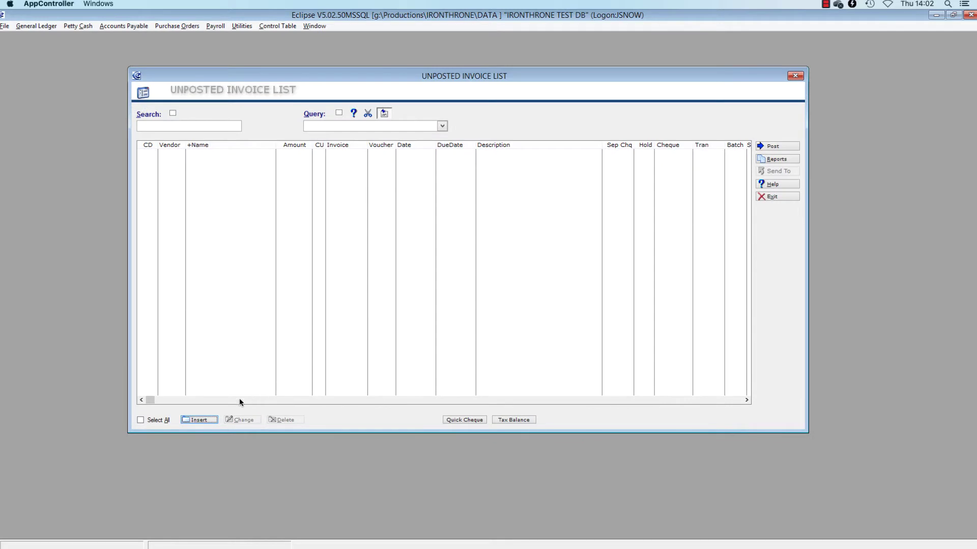
{"action": "left_click", "coordinate": [202, 422]}
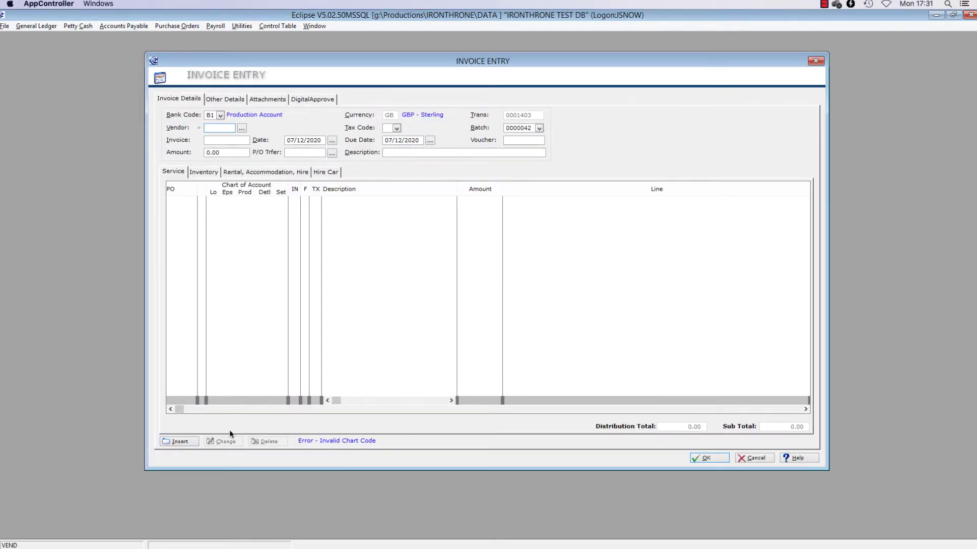
Step: Attach the Panalux 2964961.pdf scan to the invoice and return to Invoice Details
{"action": "left_click", "coordinate": [269, 100]}
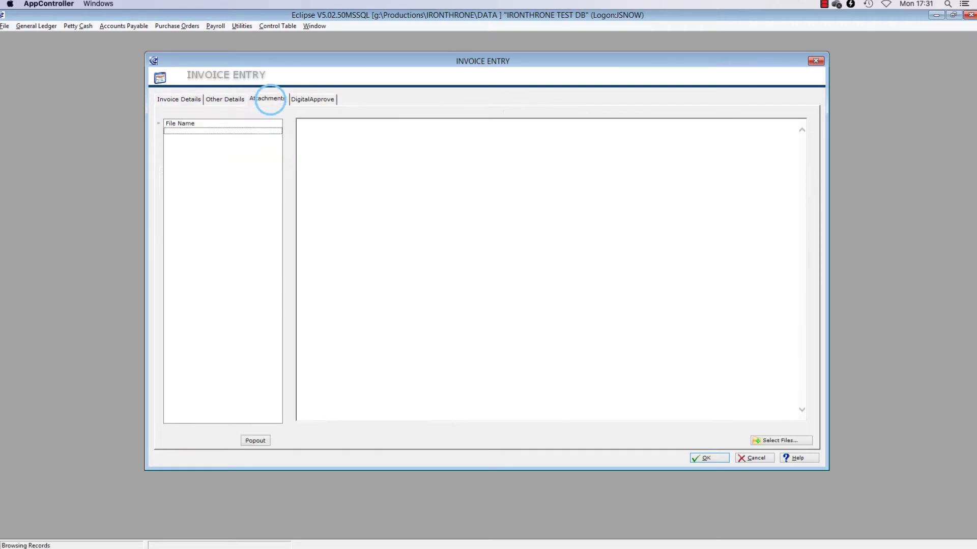
{"action": "left_click", "coordinate": [756, 440]}
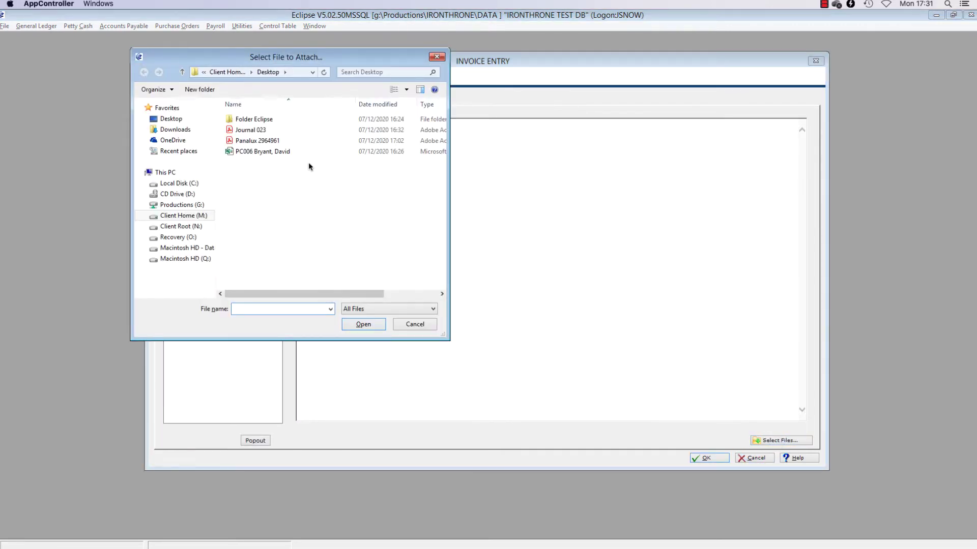
{"action": "left_click", "coordinate": [302, 141]}
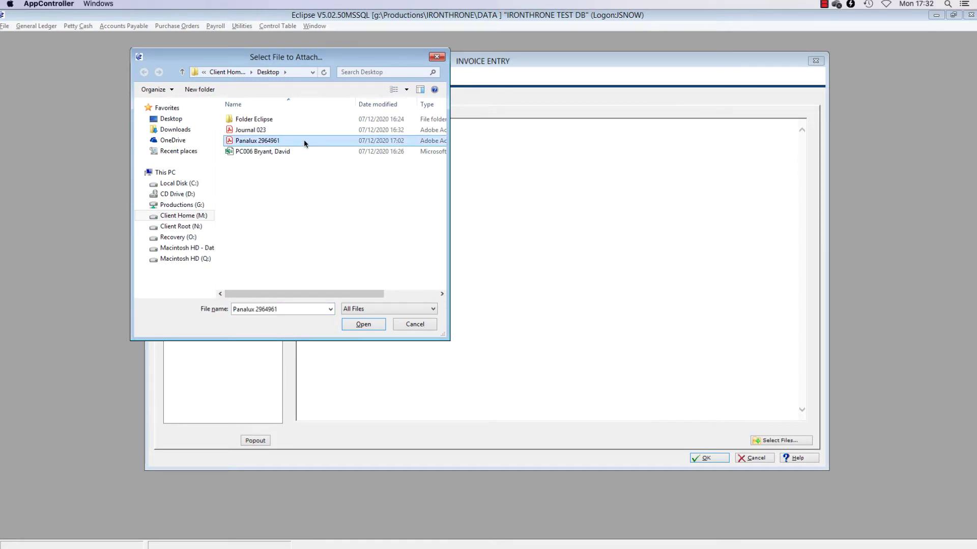
{"action": "left_click", "coordinate": [363, 324]}
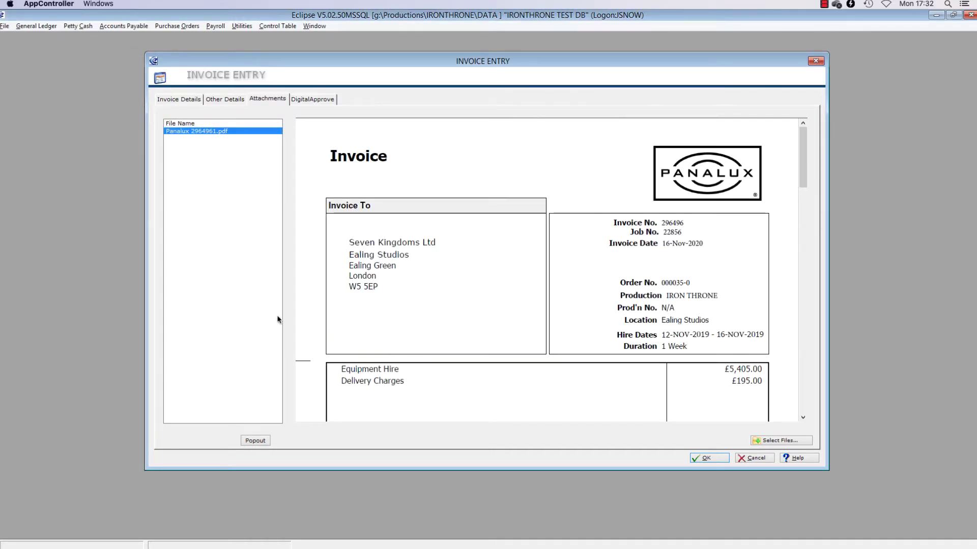
{"action": "left_click", "coordinate": [190, 100]}
Step: Enter vendor Panalux Ltd, invoice 296496, date 16/11/2020 and amount 6720
{"action": "type", "text": "pa"}
{"action": "key", "text": "Tab"}
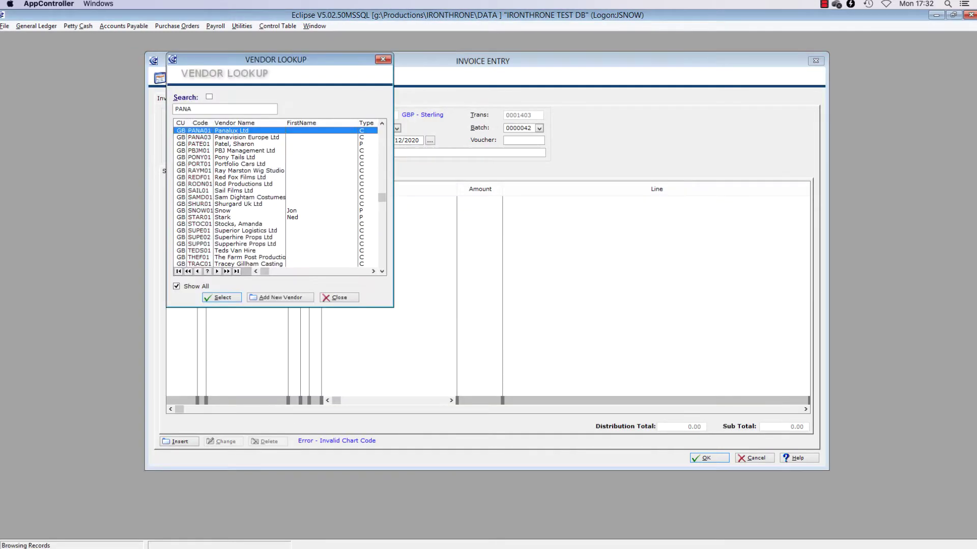
{"action": "key", "text": "Return"}
{"action": "type", "text": "296496"}
{"action": "key", "text": "Tab"}
{"action": "type", "text": "16/11/2020"}
{"action": "key", "text": "Tab"}
{"action": "type", "text": "6720"}
{"action": "key", "text": "Tab"}
Step: Transfer PO 000035's lines onto the invoice and save it to unposted invoices
{"action": "key", "text": "Return"}
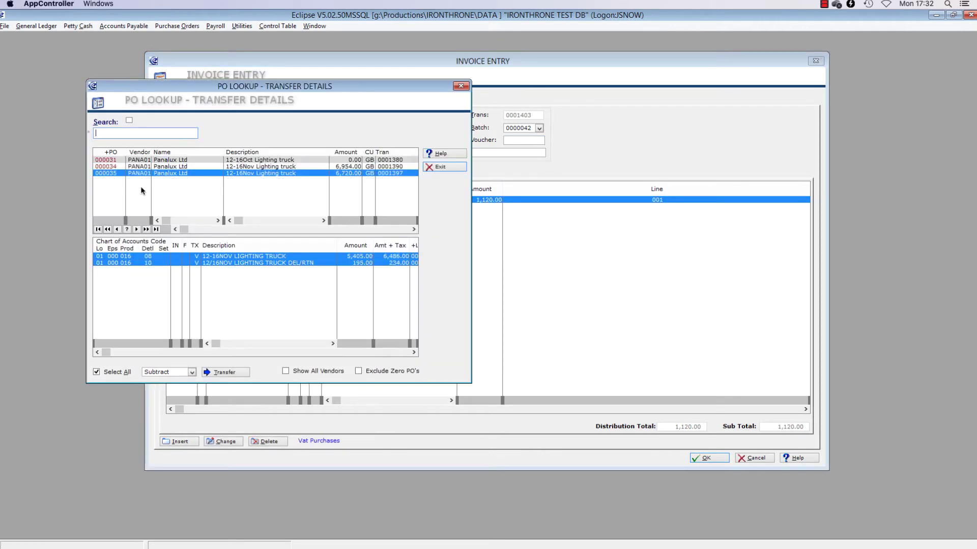
{"action": "left_click", "coordinate": [216, 374]}
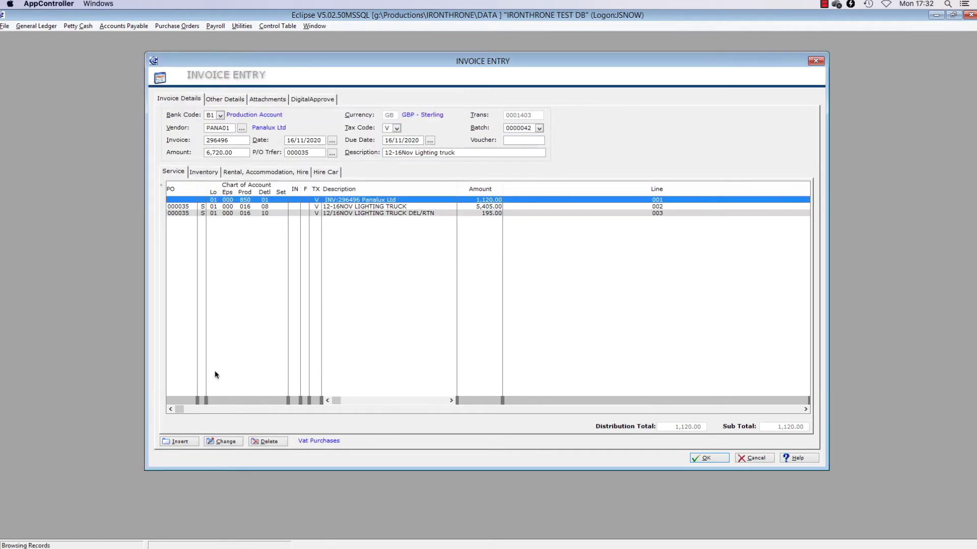
{"action": "left_click", "coordinate": [710, 458]}
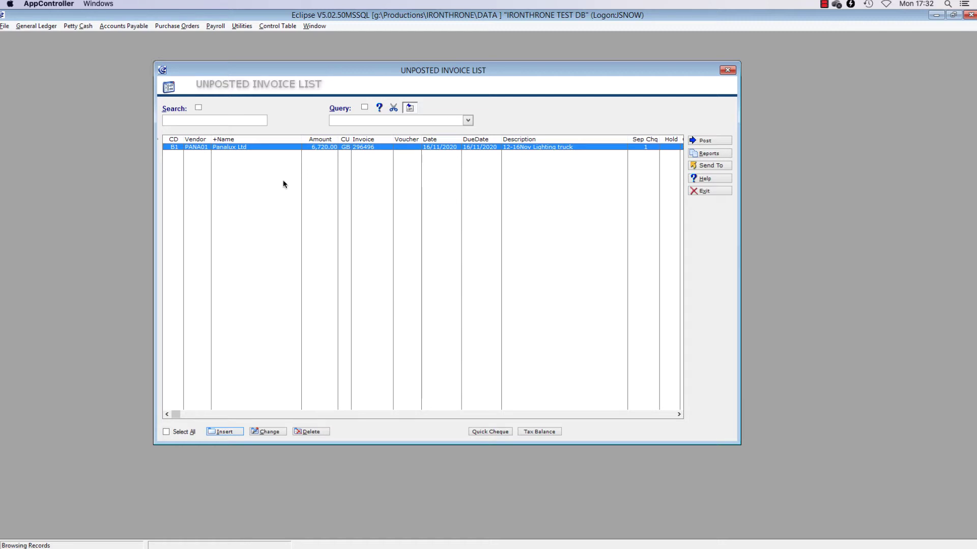
Step: Send the Panalux invoice to DPF and close the Unposted Invoice List
{"action": "right_click", "coordinate": [283, 148]}
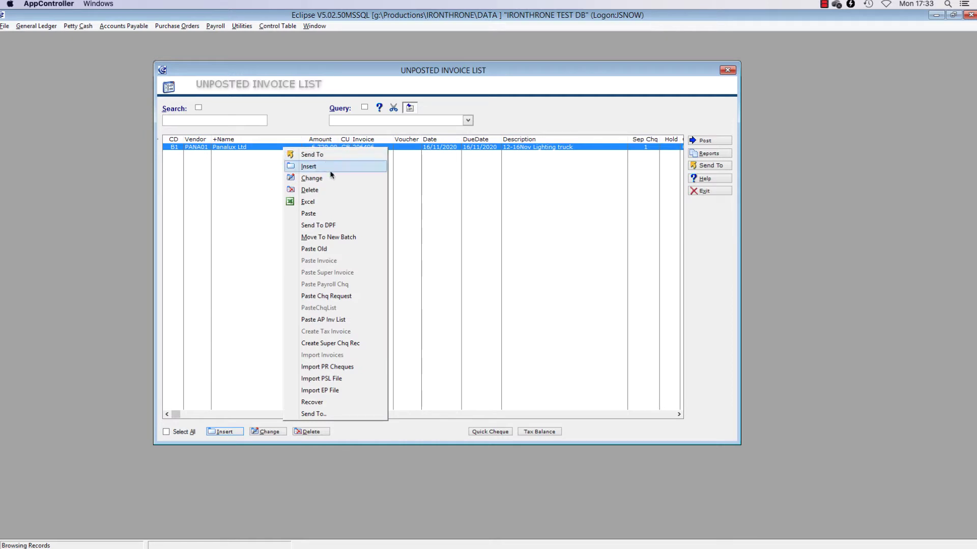
{"action": "left_click", "coordinate": [344, 227]}
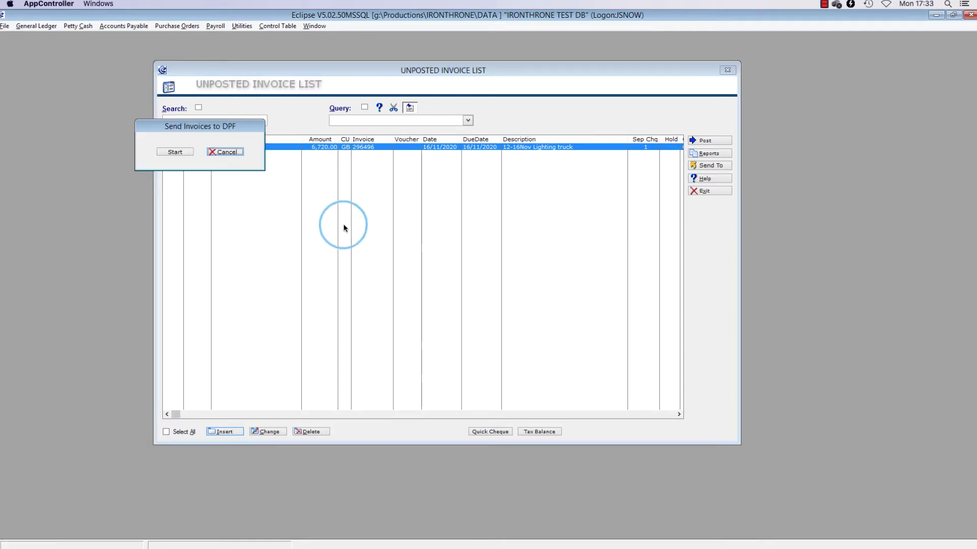
{"action": "left_click", "coordinate": [175, 152]}
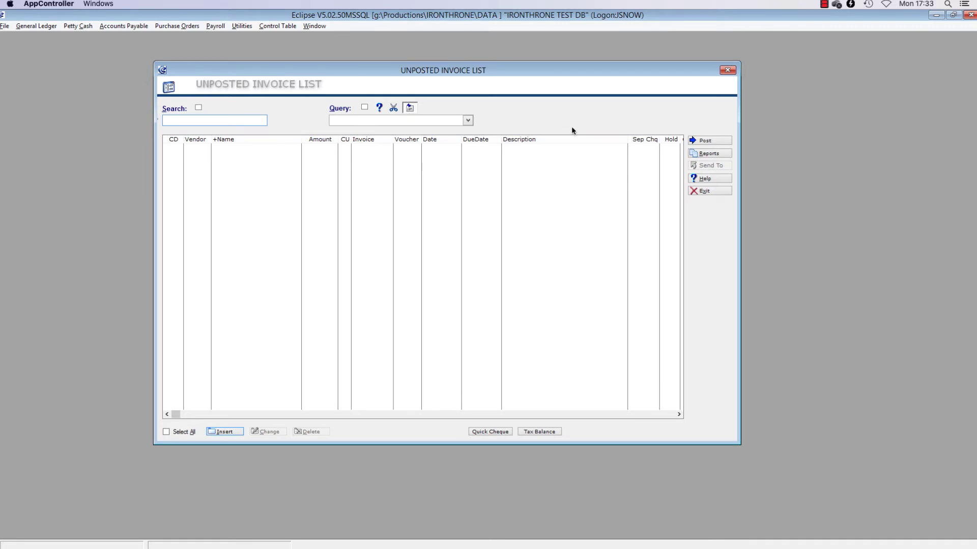
{"action": "left_click", "coordinate": [727, 70]}
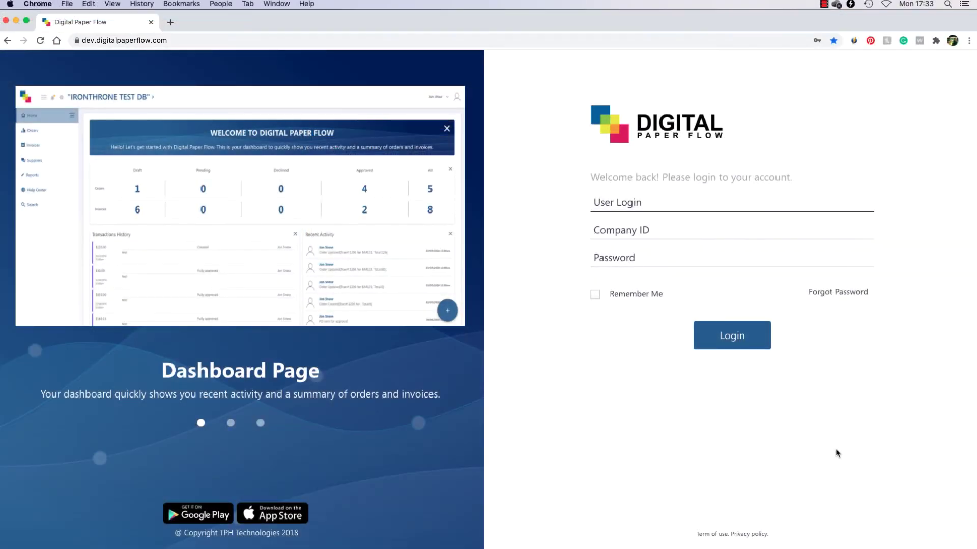
Step: Log in to Digital Paper Flow with the user login, company ID and password
{"action": "type", "text": "JSNOW"}
{"action": "key", "text": "Tab"}
{"action": "type", "text": "IRONTHRONE"}
{"action": "key", "text": "Tab"}
{"action": "type", "text": "********"}
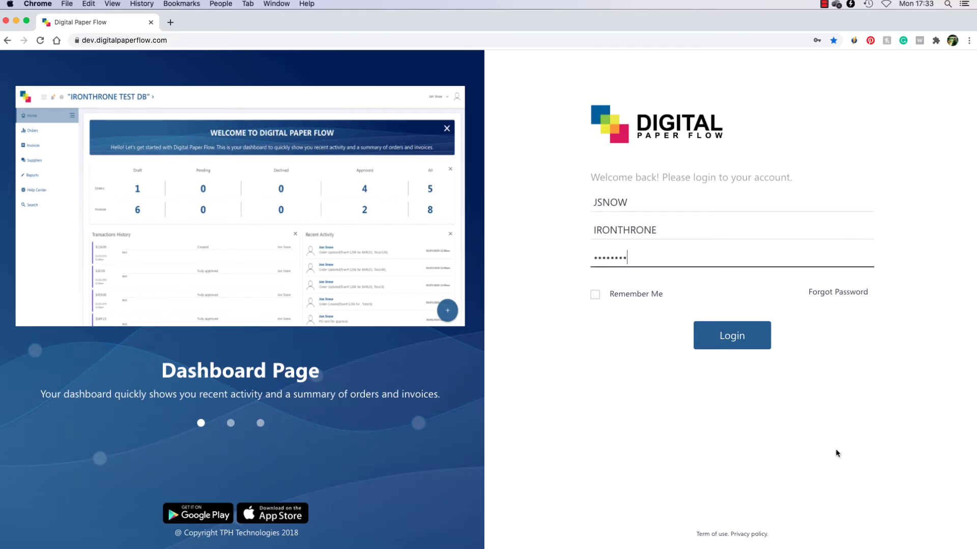
{"action": "left_click", "coordinate": [765, 347]}
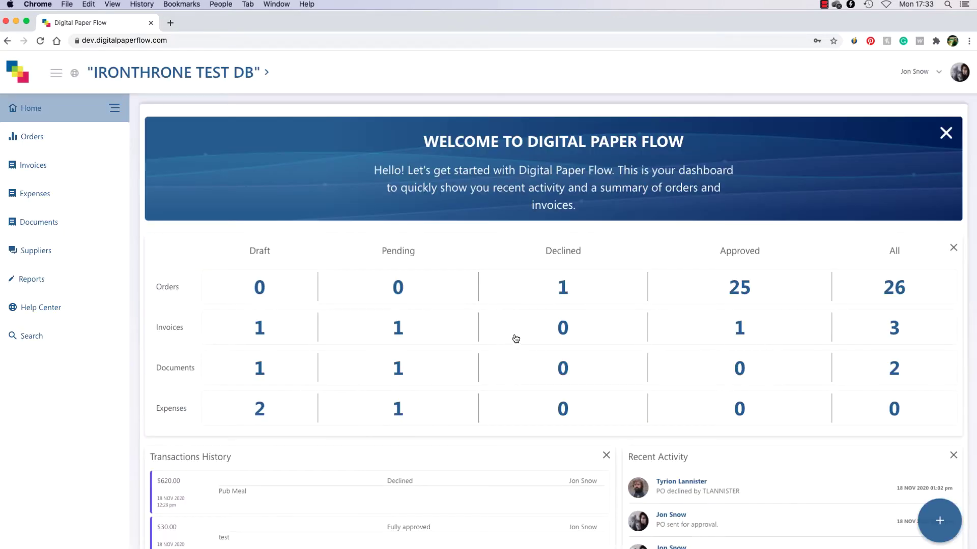
Step: Review the draft Panalux invoice's two pages and its PO, then edit it
{"action": "left_click", "coordinate": [261, 329]}
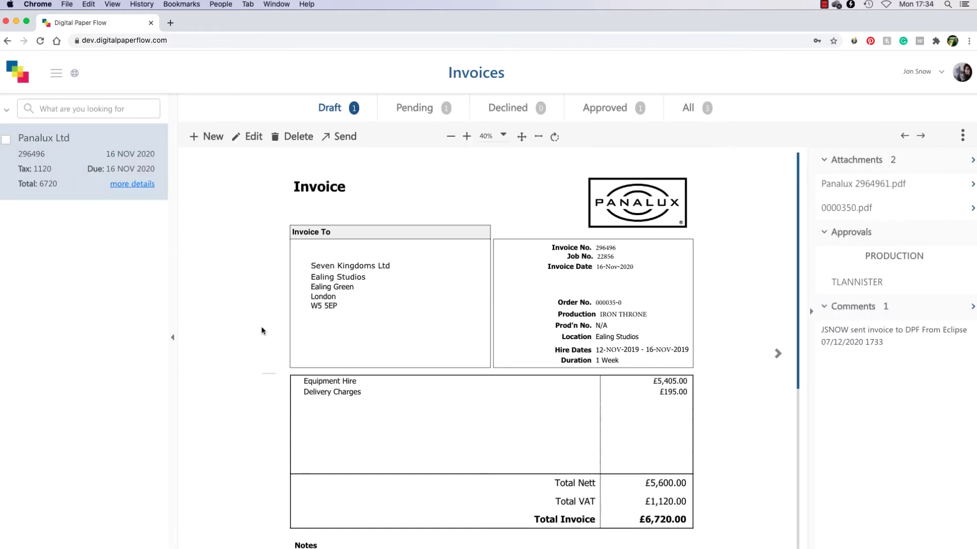
{"action": "scroll", "coordinate": [261, 328], "scroll_direction": "down", "scroll_amount": 5}
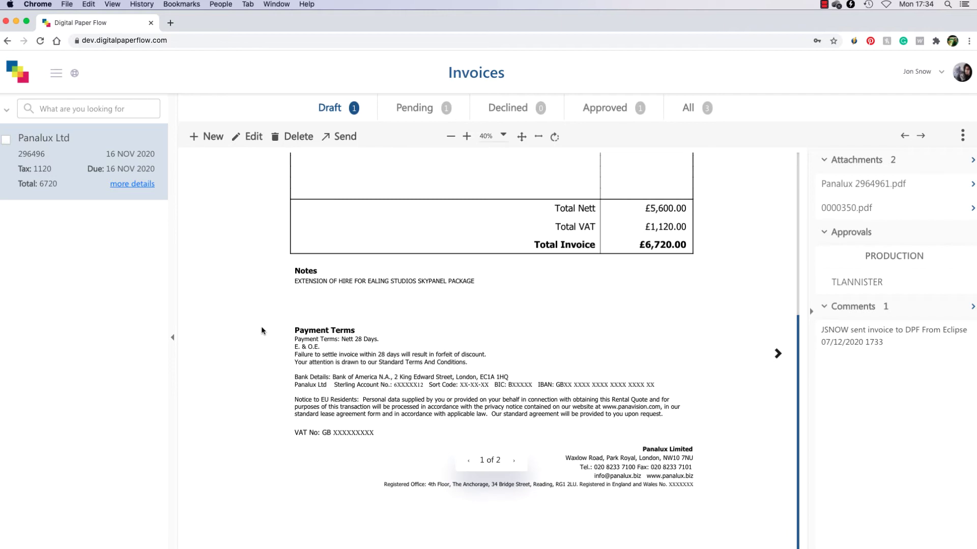
{"action": "left_click", "coordinate": [514, 467]}
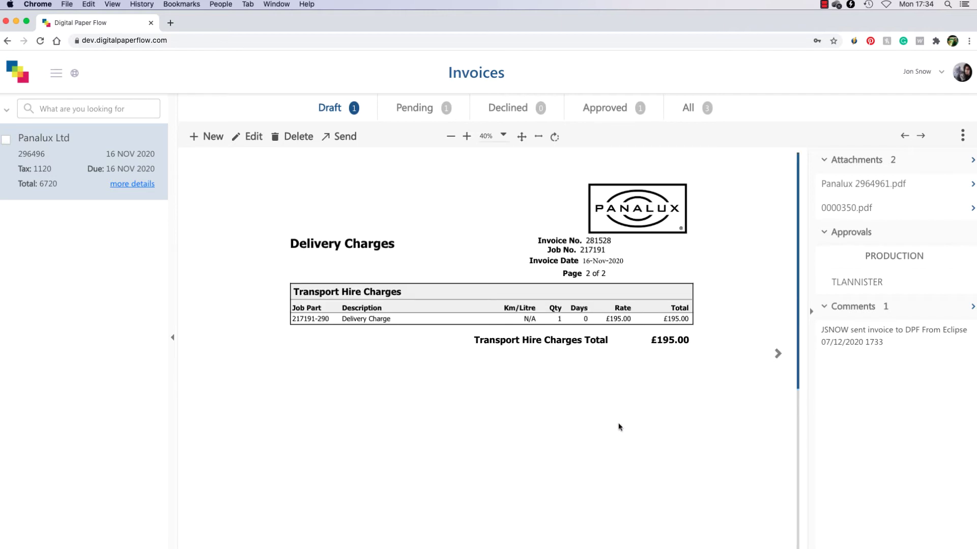
{"action": "left_click", "coordinate": [778, 356]}
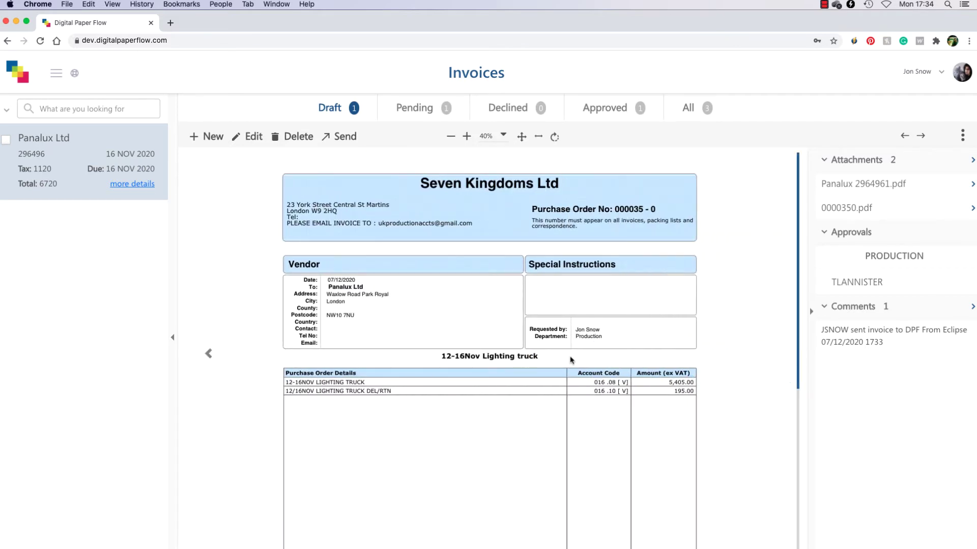
{"action": "left_click", "coordinate": [209, 354]}
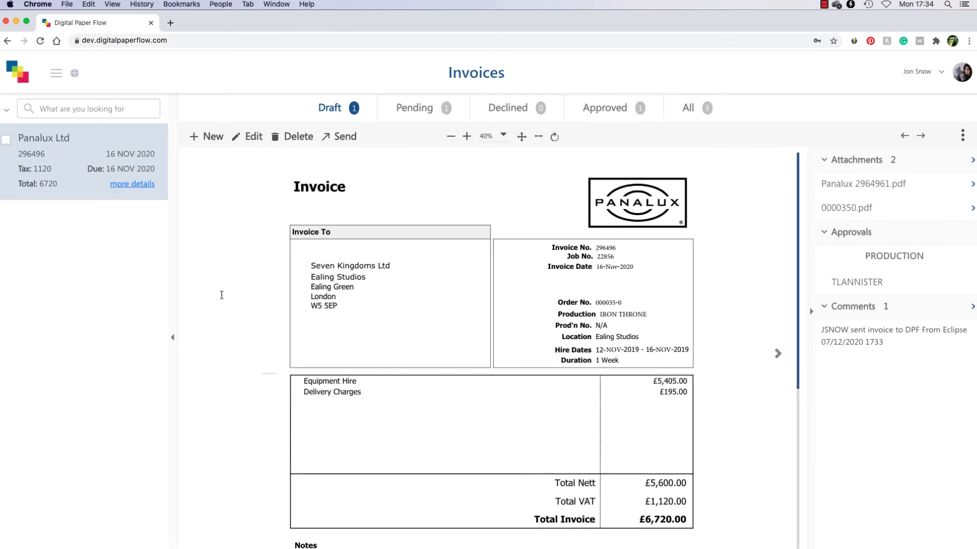
{"action": "left_click", "coordinate": [247, 137]}
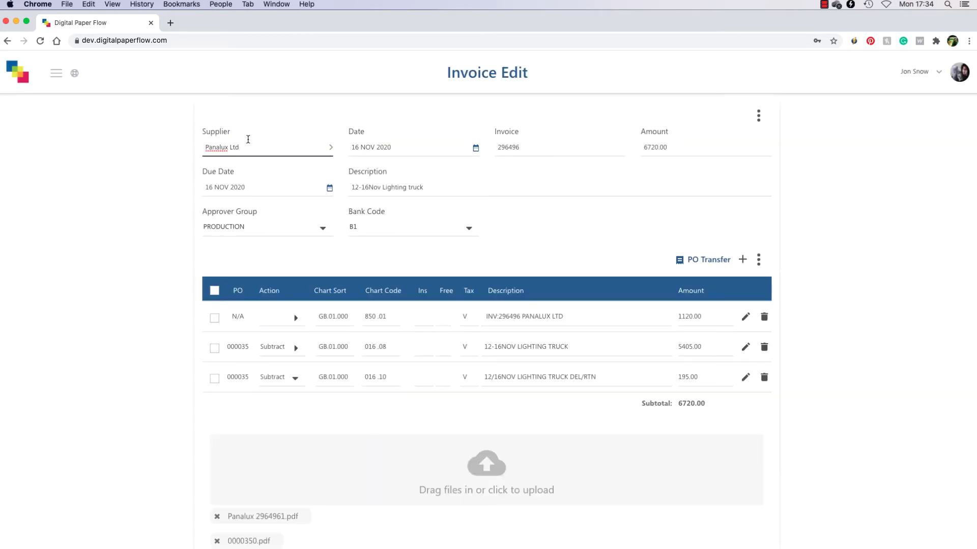
Step: Set the approver group to PRODUCTION and save the Panalux invoice
{"action": "left_click", "coordinate": [322, 228]}
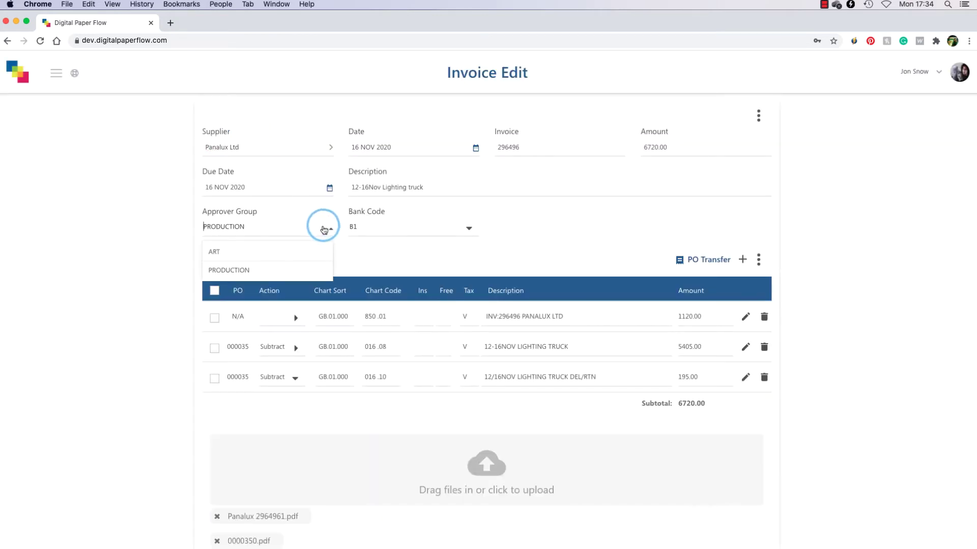
{"action": "left_click", "coordinate": [305, 269]}
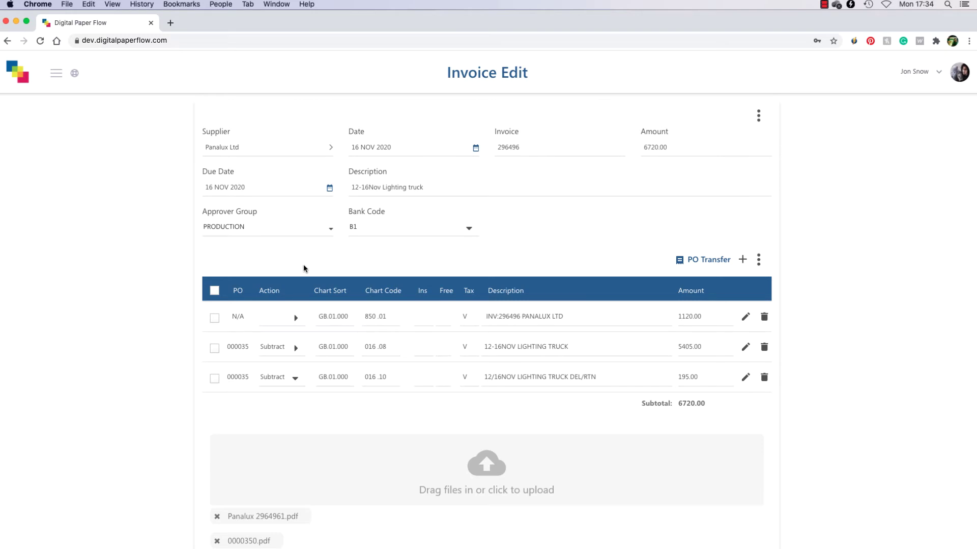
{"action": "scroll", "coordinate": [303, 264], "scroll_direction": "down", "scroll_amount": 3}
{"action": "left_click", "coordinate": [235, 506]}
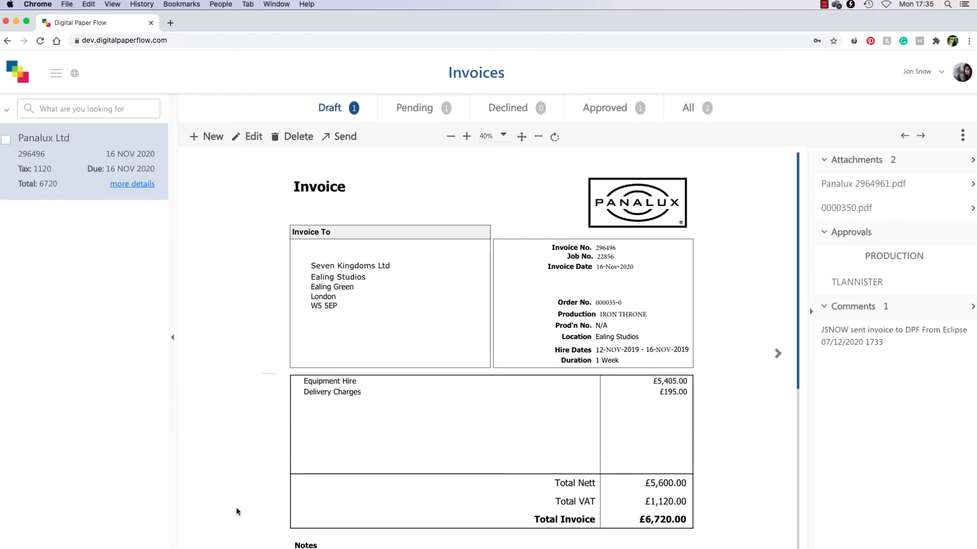
Step: Send invoice 296496 for approval and preview it in the Pending list
{"action": "left_click", "coordinate": [335, 138]}
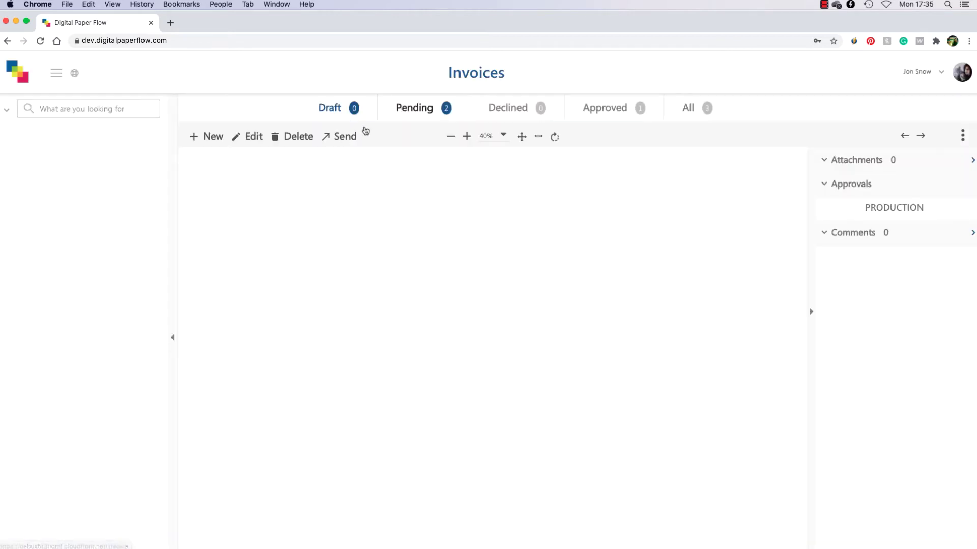
{"action": "left_click", "coordinate": [402, 116]}
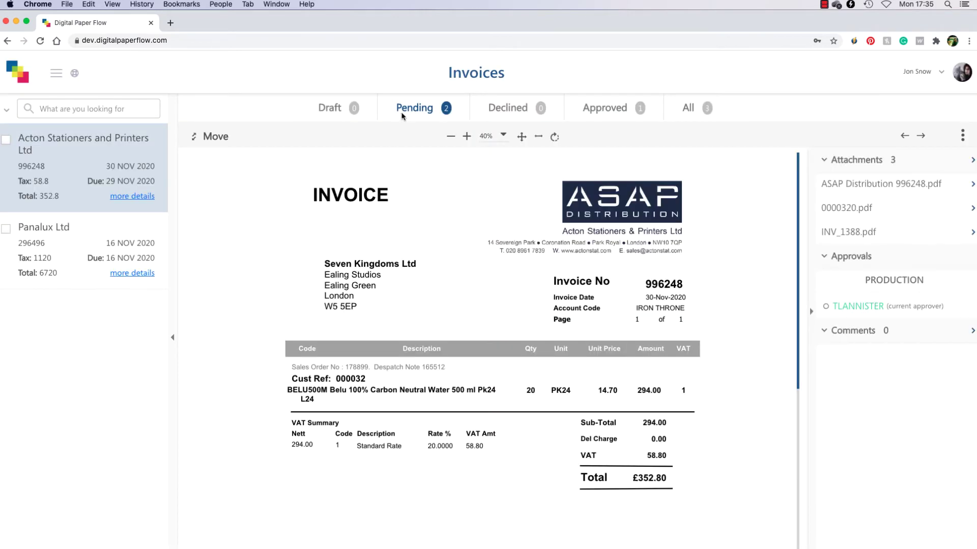
{"action": "left_click", "coordinate": [141, 228]}
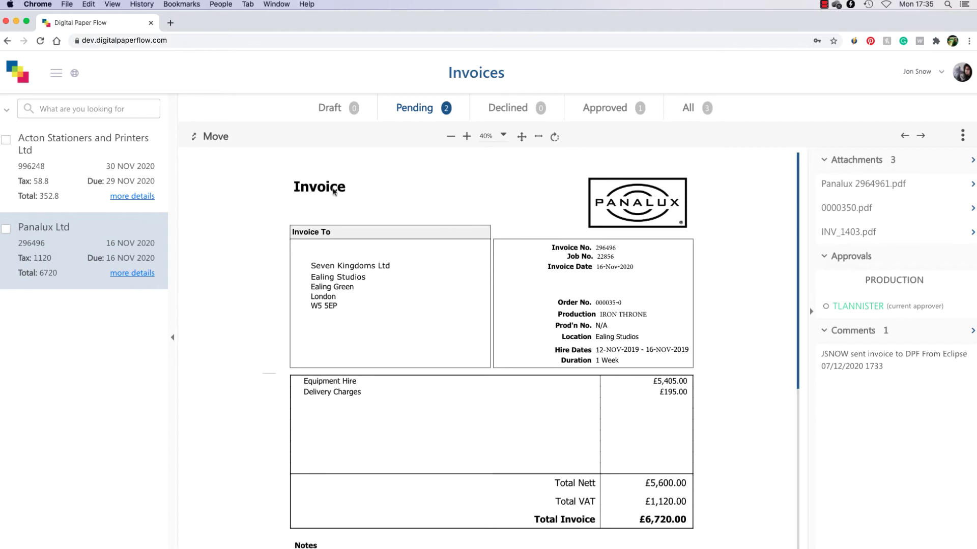
Step: Log out, then log back in with the approver's user login, company ID and password
{"action": "left_click", "coordinate": [941, 74]}
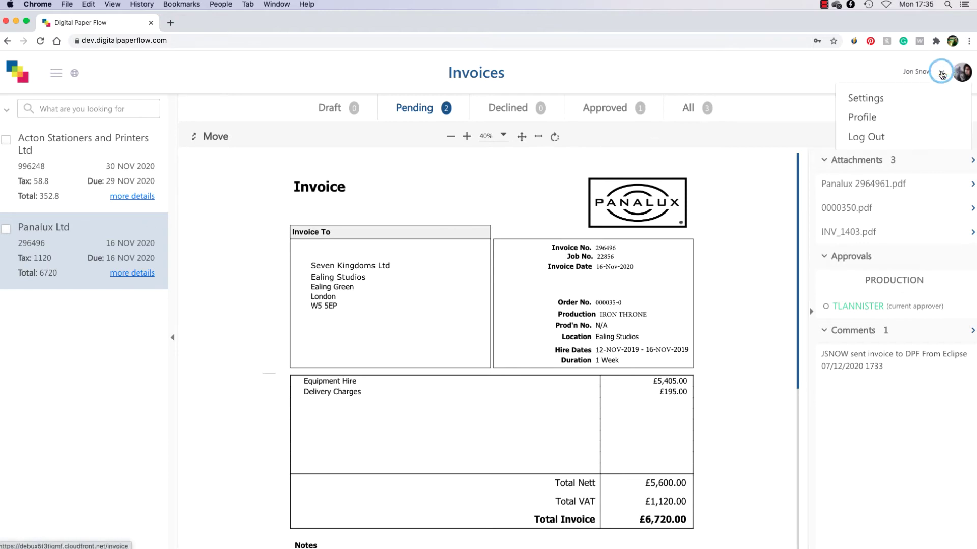
{"action": "left_click", "coordinate": [929, 136]}
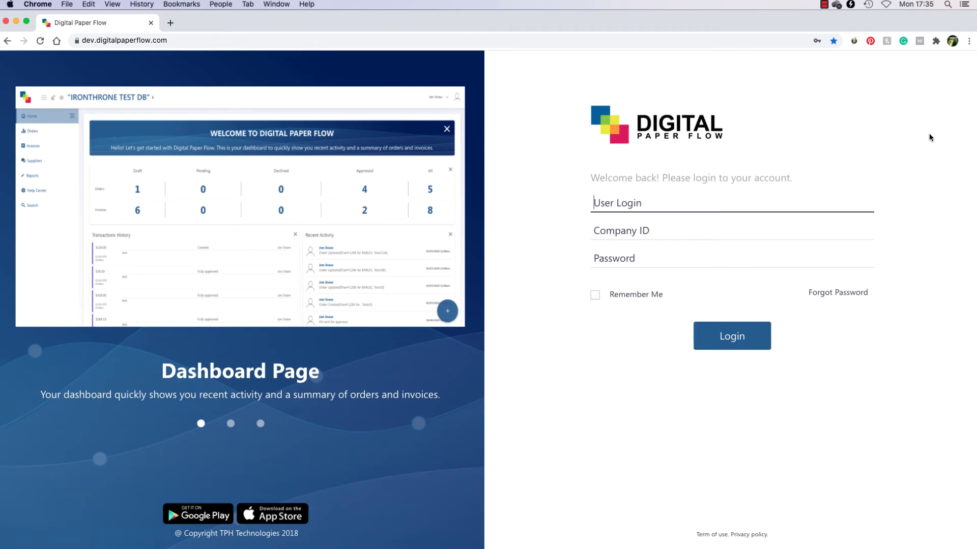
{"action": "type", "text": "TLANNISTER"}
{"action": "key", "text": "Tab"}
{"action": "type", "text": "IRONTHRONE"}
{"action": "key", "text": "Tab"}
{"action": "type", "text": "********"}
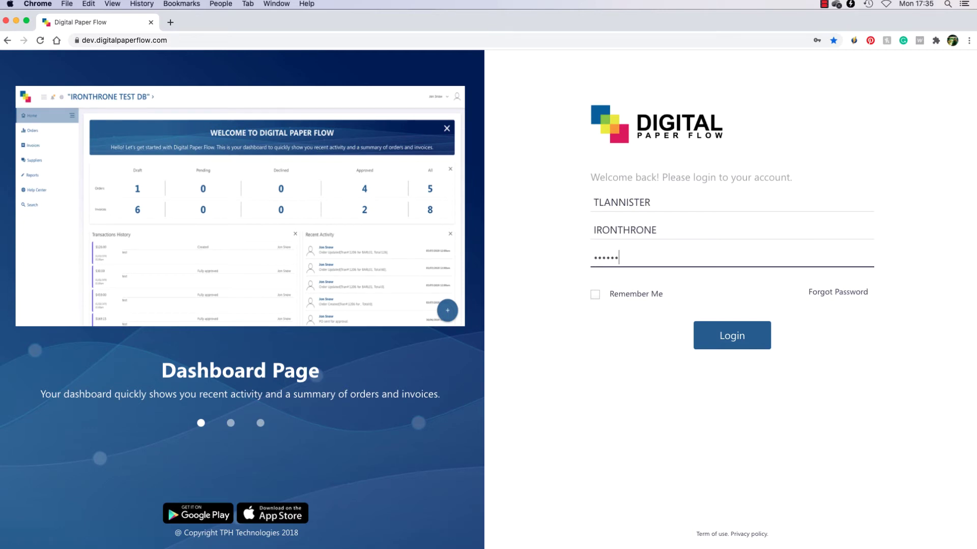
{"action": "left_click", "coordinate": [756, 330]}
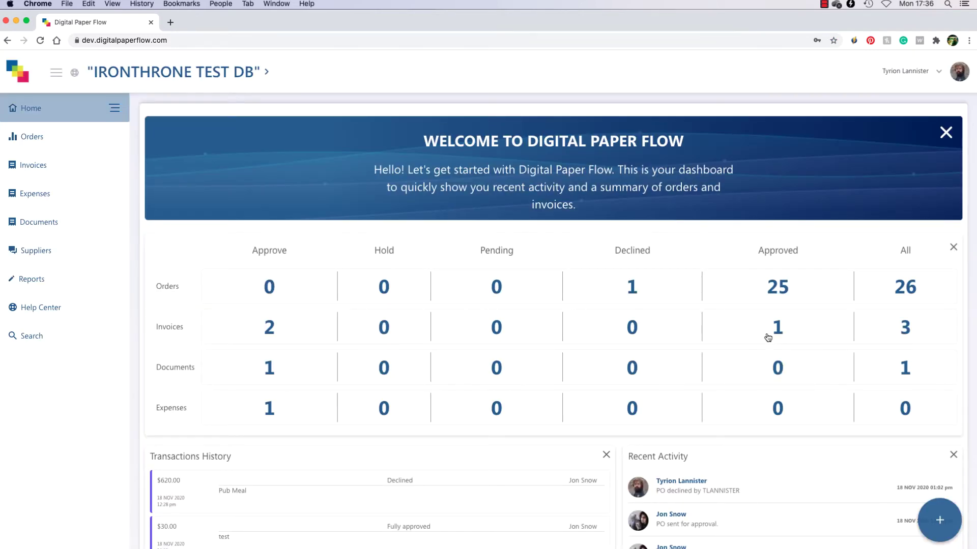
Step: Review Panalux invoice 296496's page 2, purchase order and audit report in the Approve queue
{"action": "left_click", "coordinate": [267, 332]}
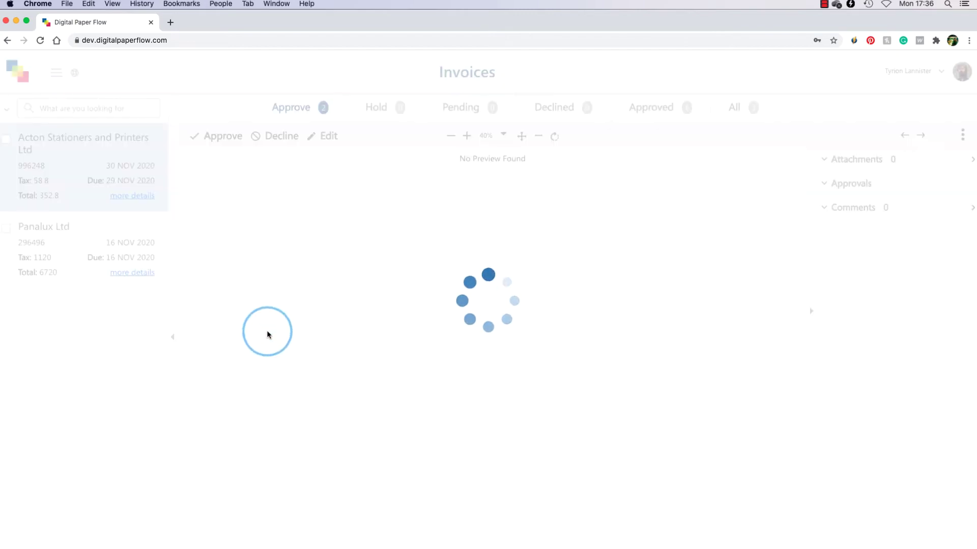
{"action": "left_click", "coordinate": [123, 236]}
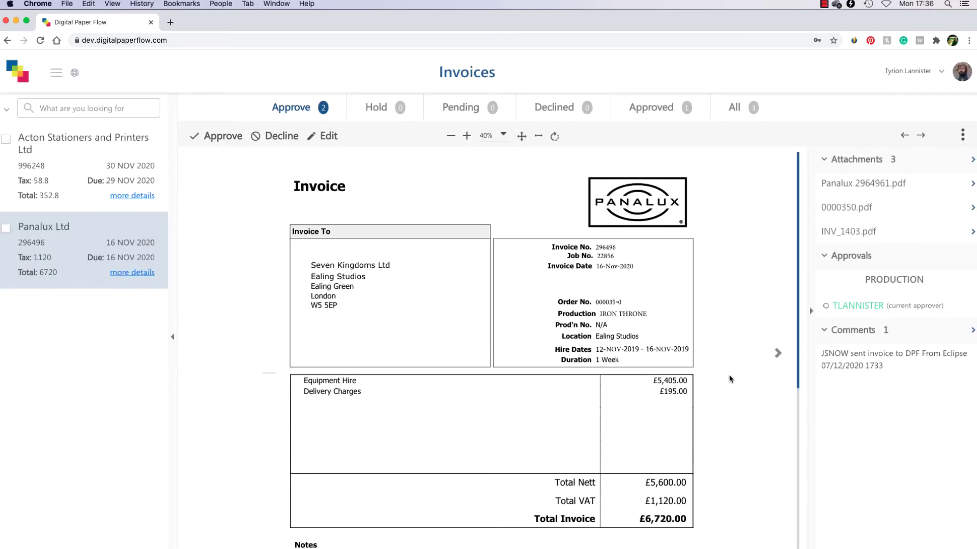
{"action": "scroll", "coordinate": [730, 378], "scroll_direction": "down", "scroll_amount": 5}
{"action": "left_click", "coordinate": [514, 461]}
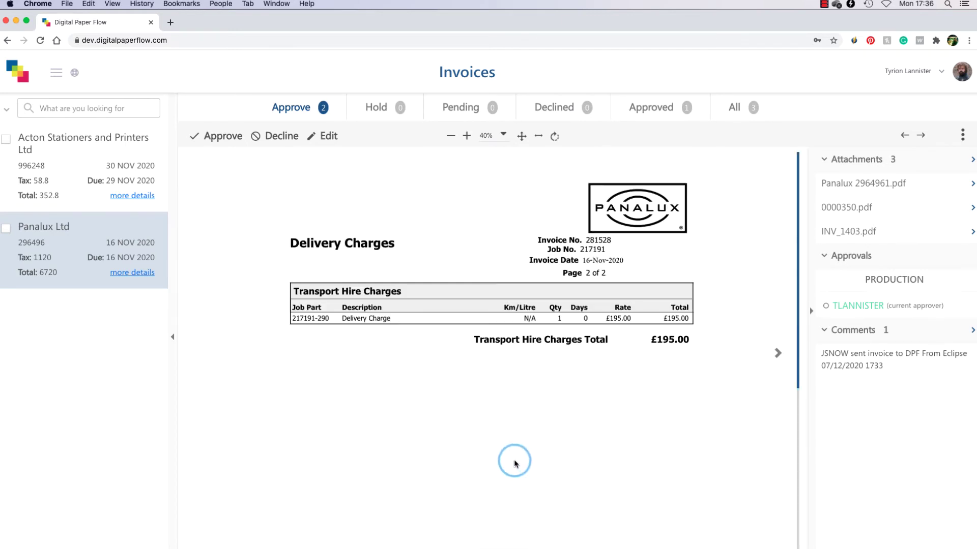
{"action": "left_click", "coordinate": [778, 355]}
{"action": "left_click", "coordinate": [779, 354]}
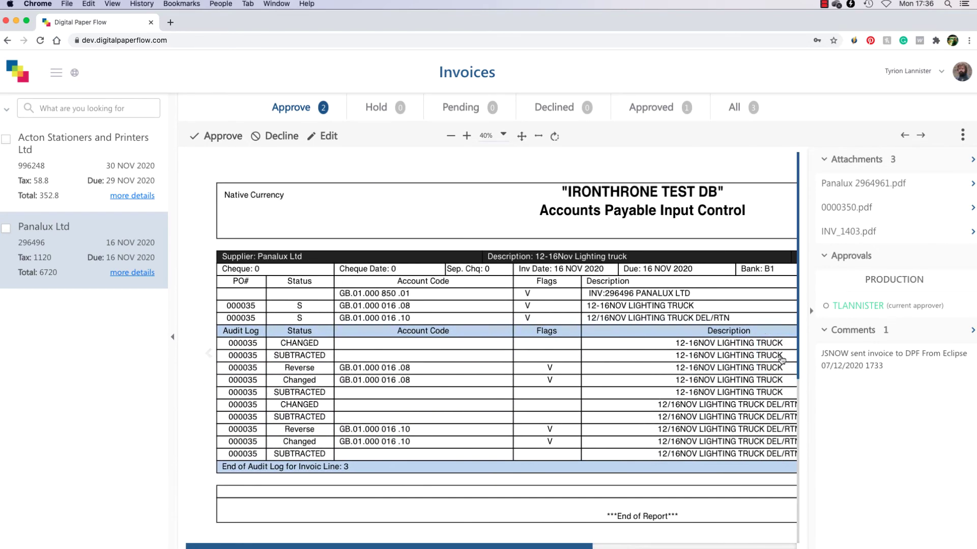
{"action": "left_click", "coordinate": [810, 311]}
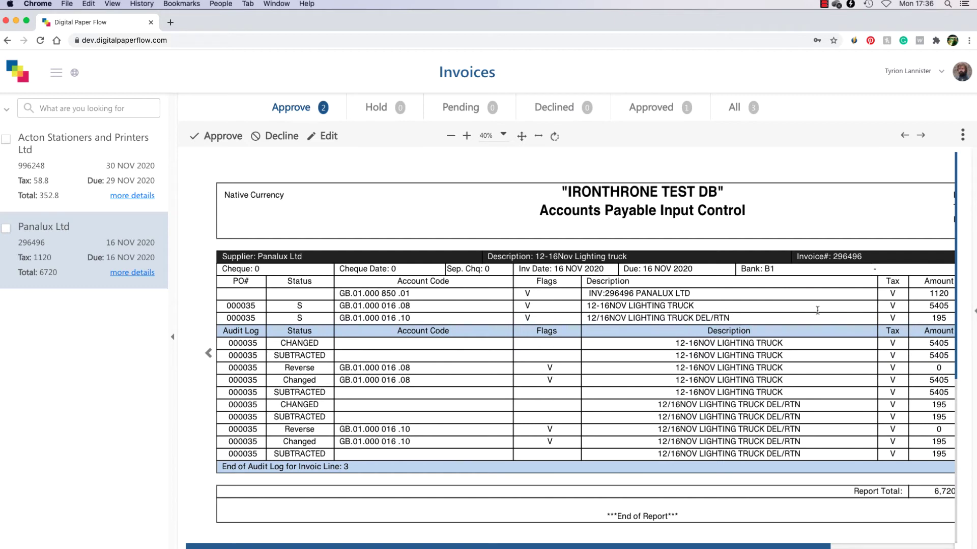
{"action": "left_click", "coordinate": [973, 311]}
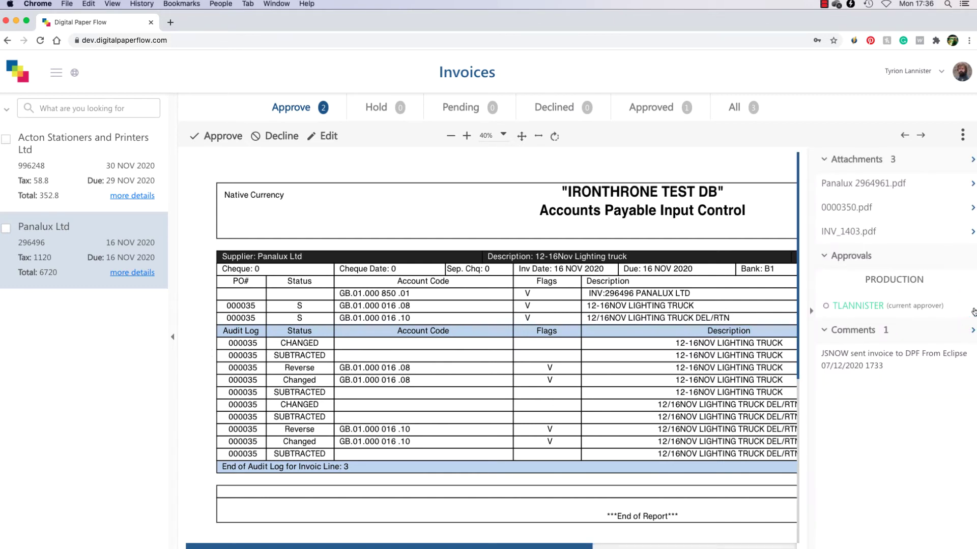
{"action": "left_click", "coordinate": [205, 355]}
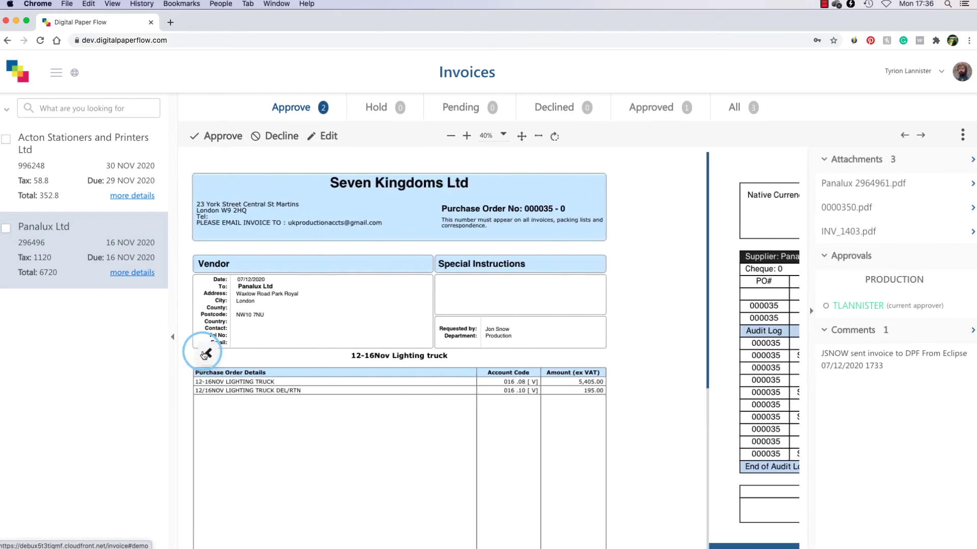
Step: Recode the Panalux invoice's third line to 016 .08 Lighting Equipment and save
{"action": "left_click", "coordinate": [318, 135]}
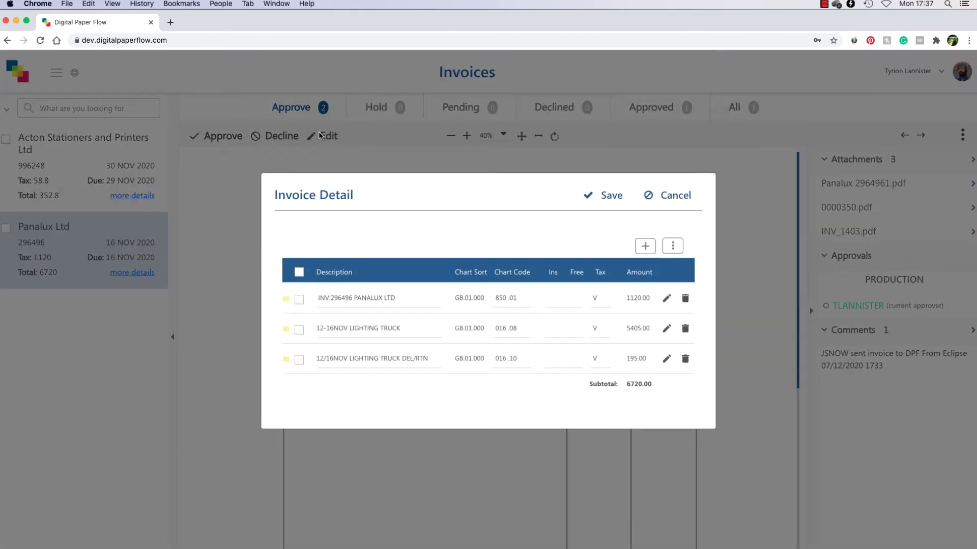
{"action": "left_click", "coordinate": [517, 358]}
{"action": "type", "text": "LIGHT"}
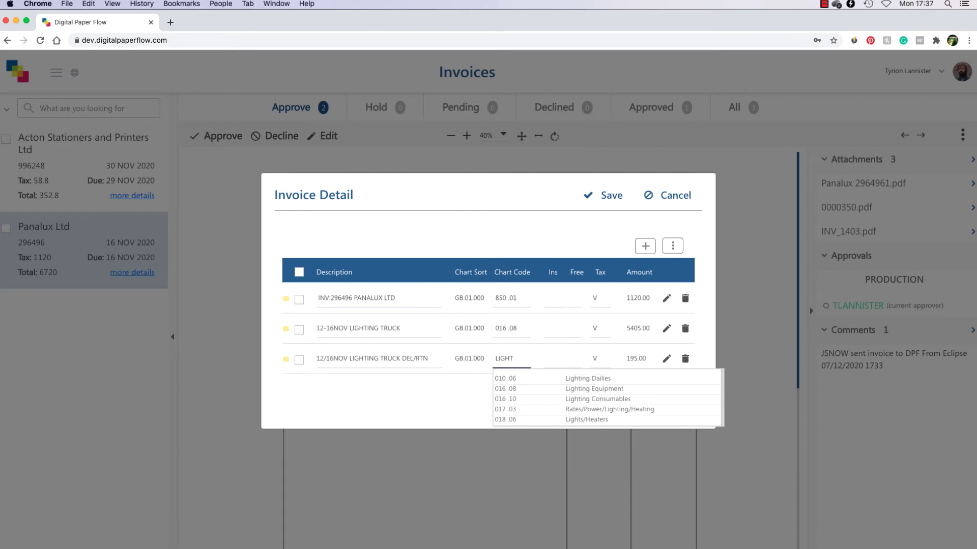
{"action": "left_click", "coordinate": [579, 390]}
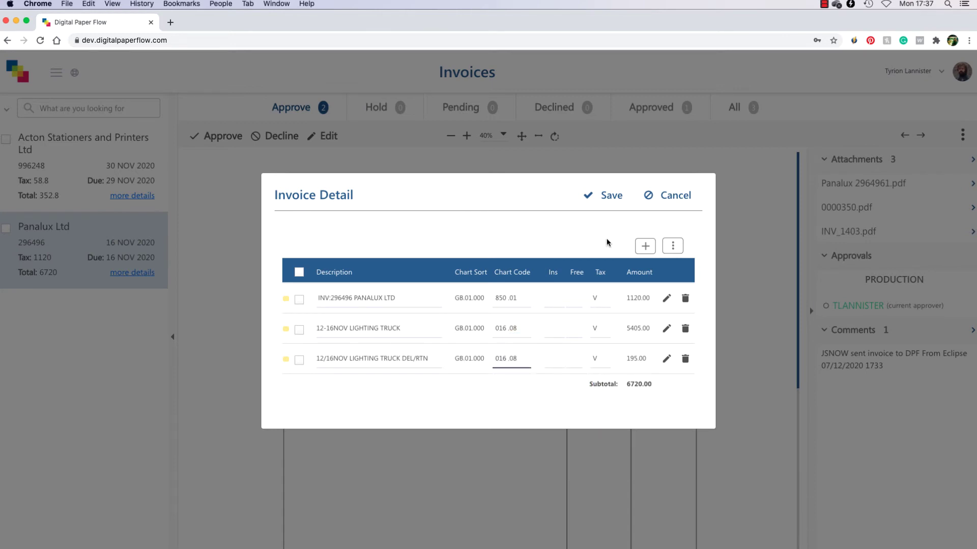
{"action": "left_click", "coordinate": [609, 200]}
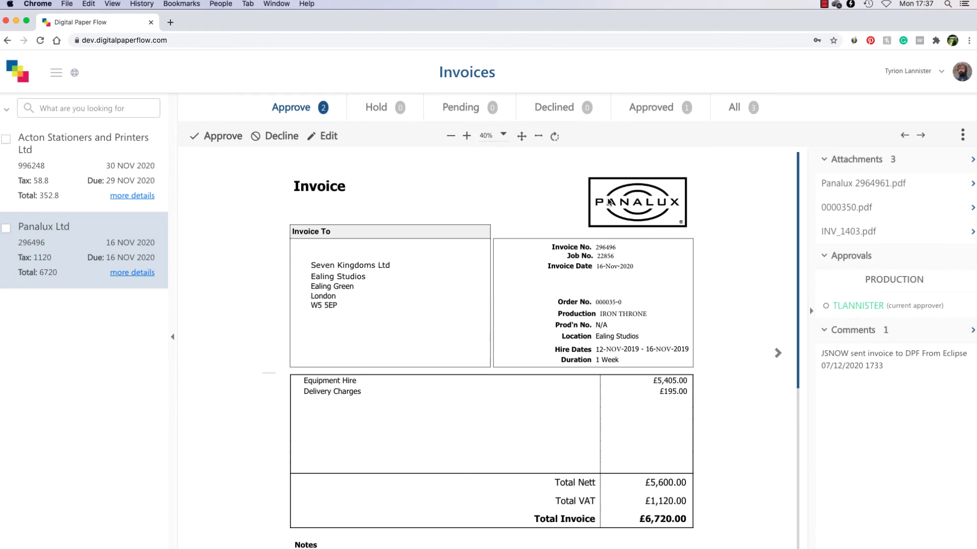
Step: Approve the Panalux Ltd invoice, confirm its T#1403 stamp under Approved, and return to Eclipse
{"action": "left_click", "coordinate": [230, 142]}
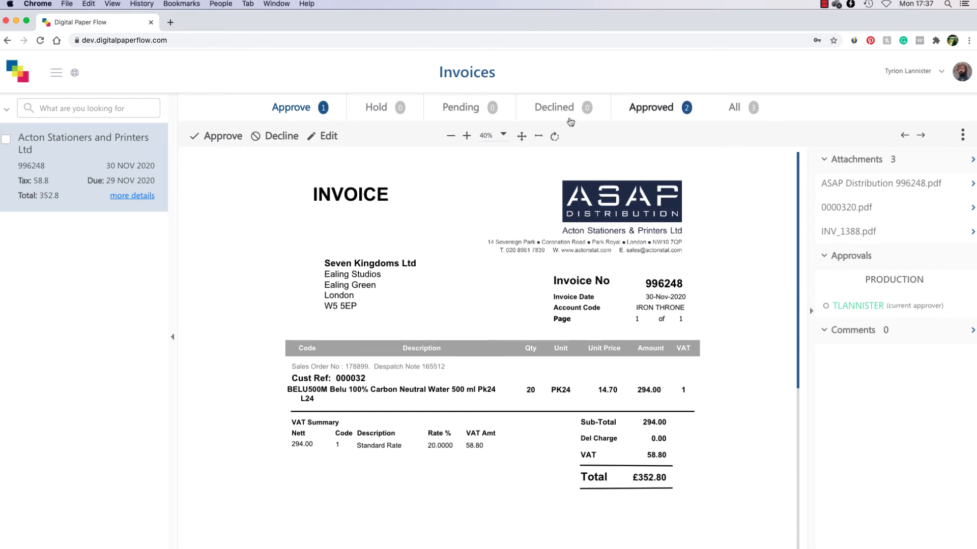
{"action": "left_click", "coordinate": [656, 114]}
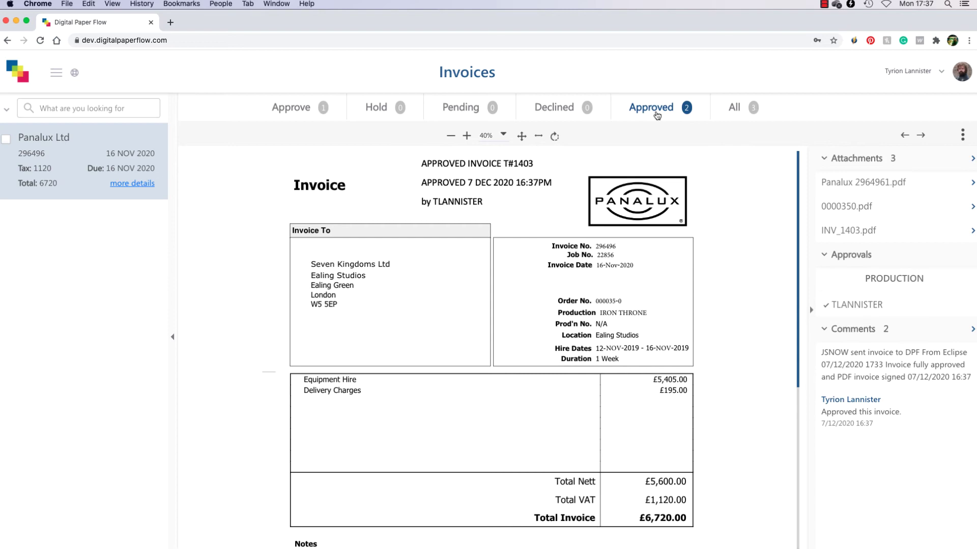
{"action": "key", "text": "super+grave"}
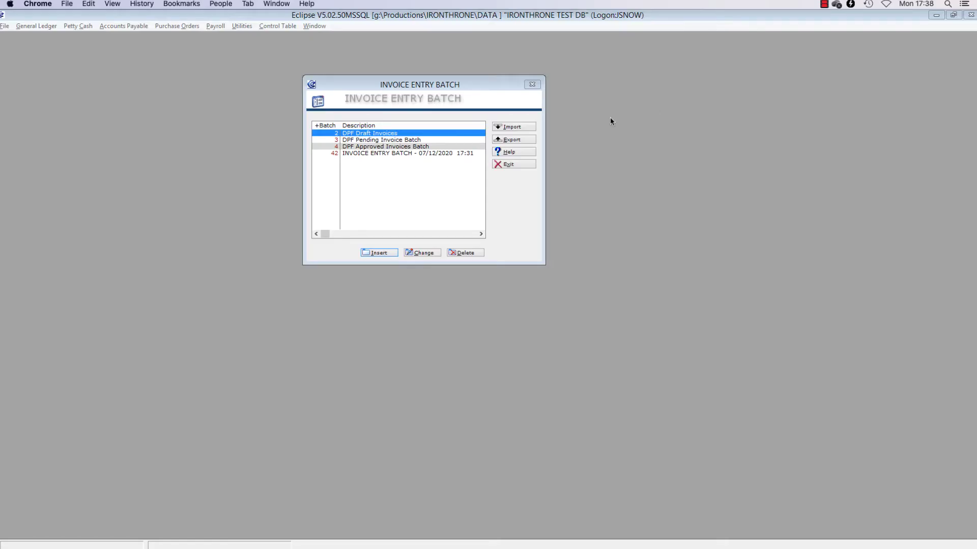
Step: Open the invoice batch to review the unposted Panalux Ltd invoice
{"action": "double_click", "coordinate": [402, 147]}
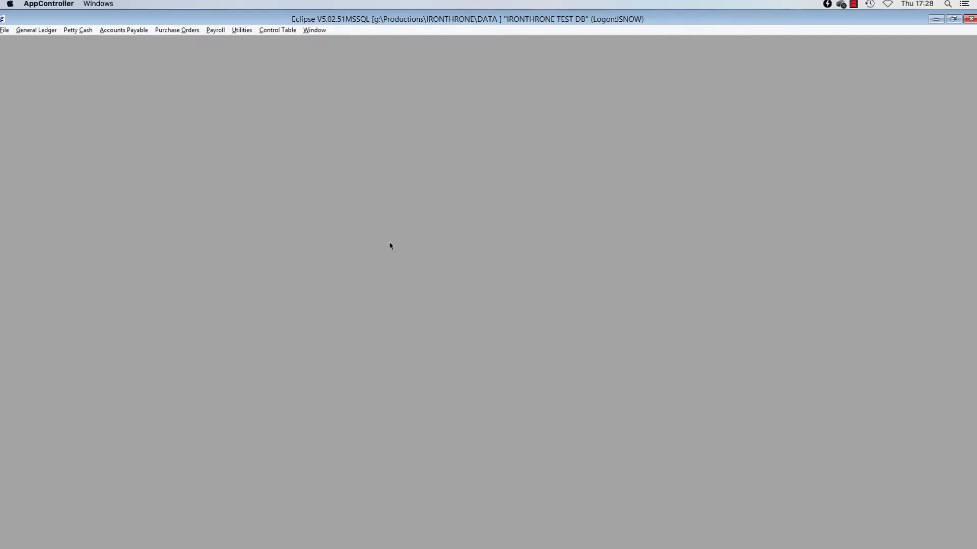
Step: Open the unposted petty cash entry in the 07/12/2020 petty cash batch
{"action": "left_click", "coordinate": [84, 31]}
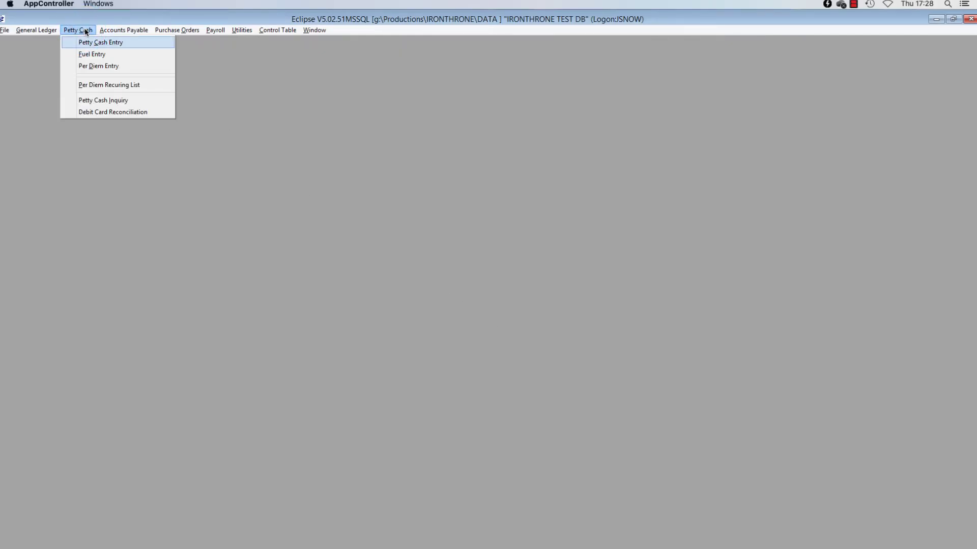
{"action": "left_click", "coordinate": [137, 43]}
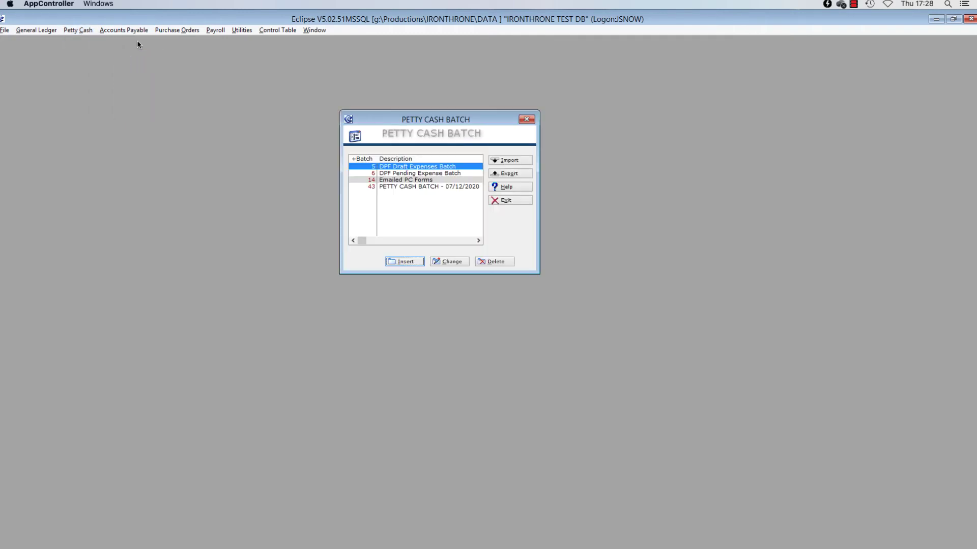
{"action": "double_click", "coordinate": [392, 186]}
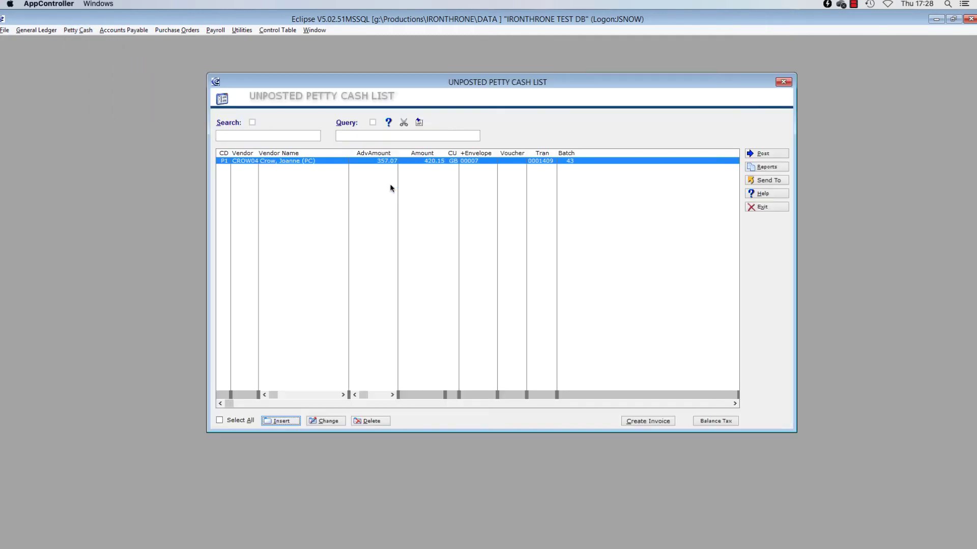
{"action": "double_click", "coordinate": [376, 160]}
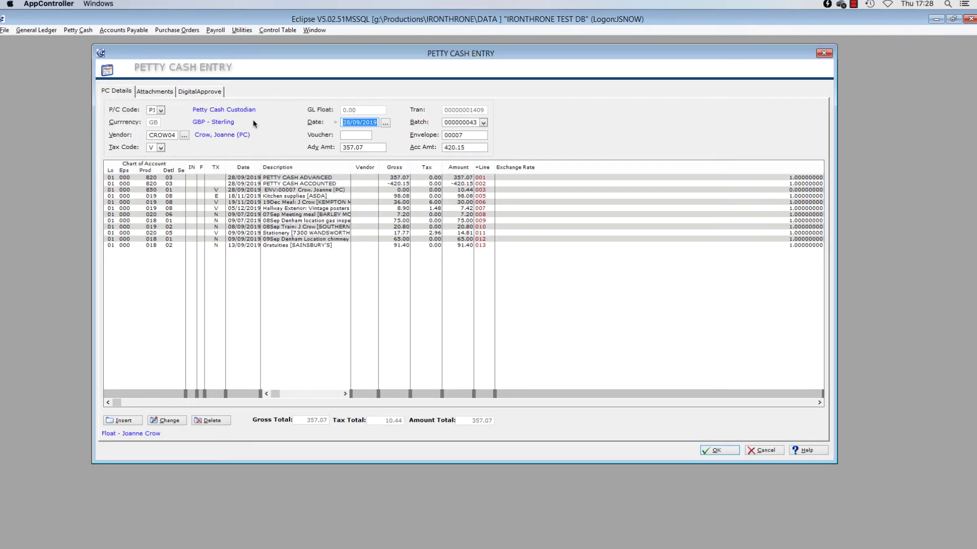
Step: Attach the PC007 petty cash envelope PDF and page through its ASDA and eBay receipts
{"action": "left_click", "coordinate": [170, 95]}
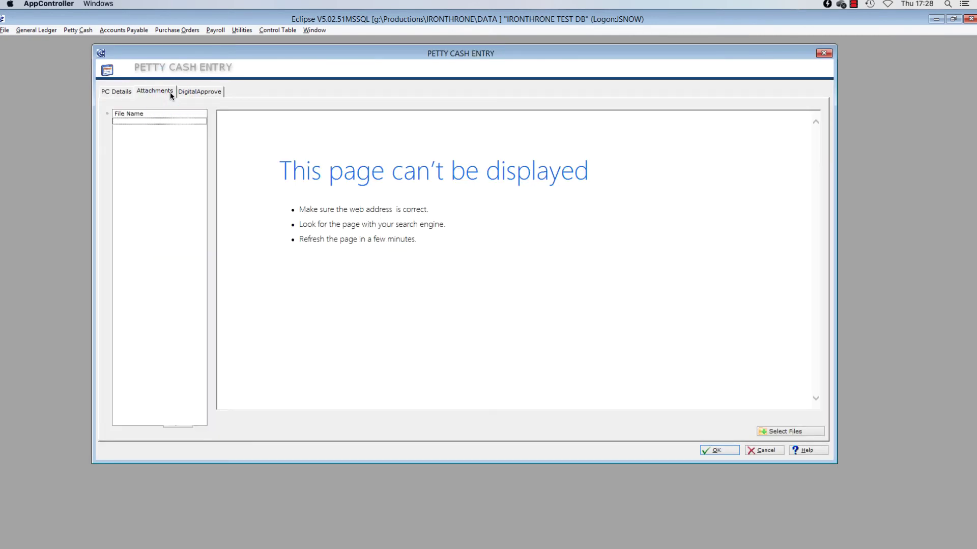
{"action": "left_click", "coordinate": [777, 431]}
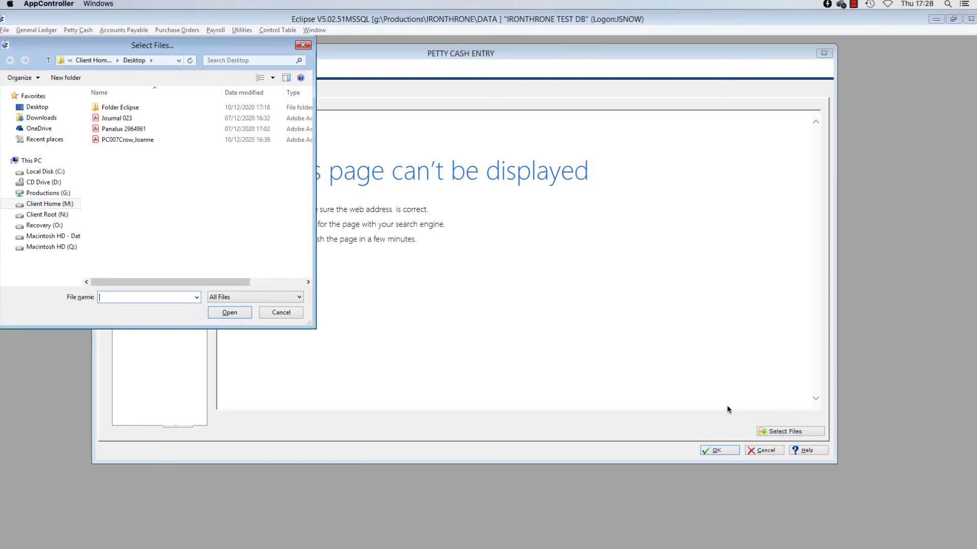
{"action": "left_click", "coordinate": [151, 140]}
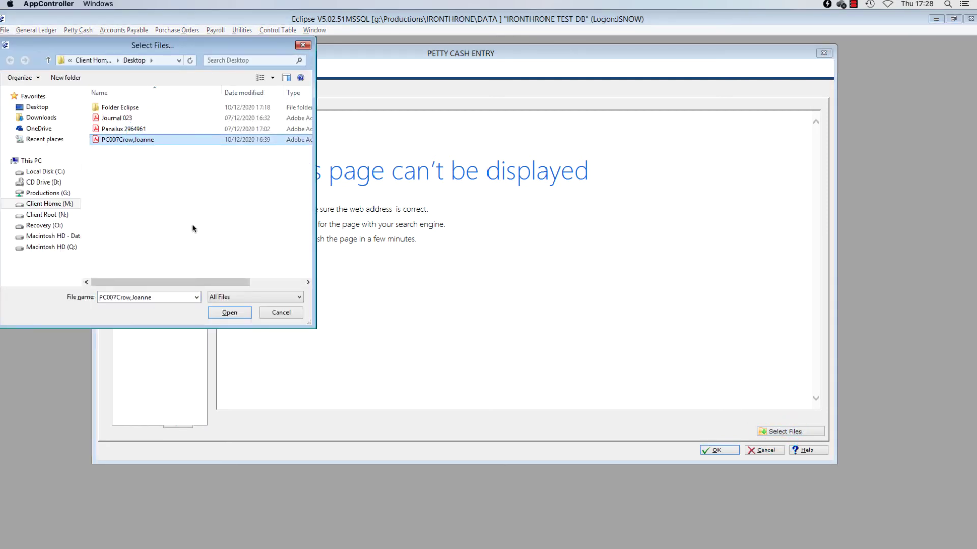
{"action": "left_click", "coordinate": [235, 312]}
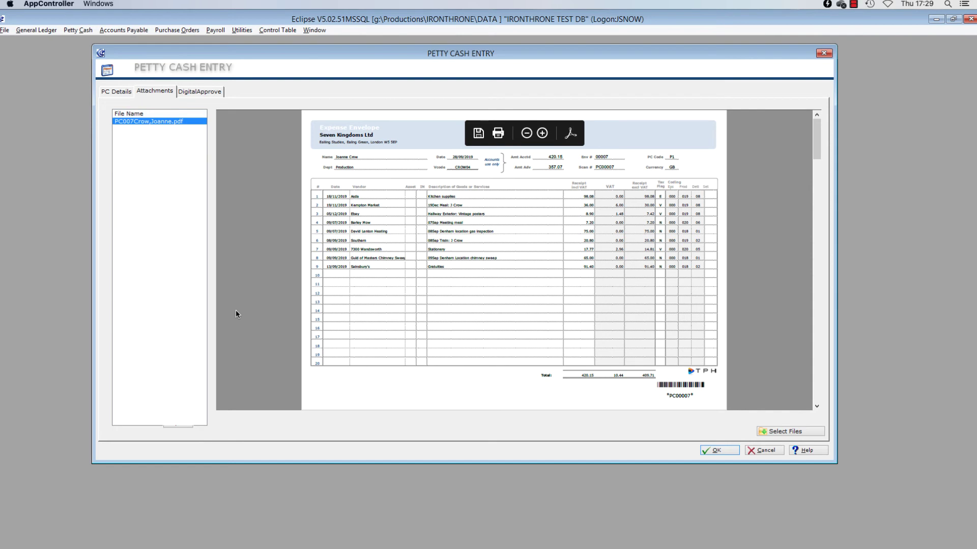
{"action": "left_click", "coordinate": [817, 407]}
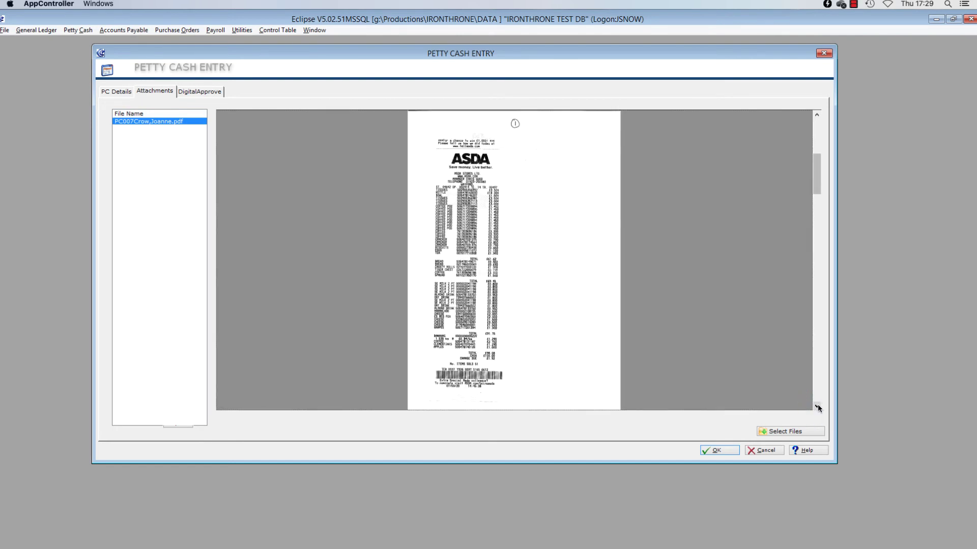
{"action": "left_click", "coordinate": [817, 407]}
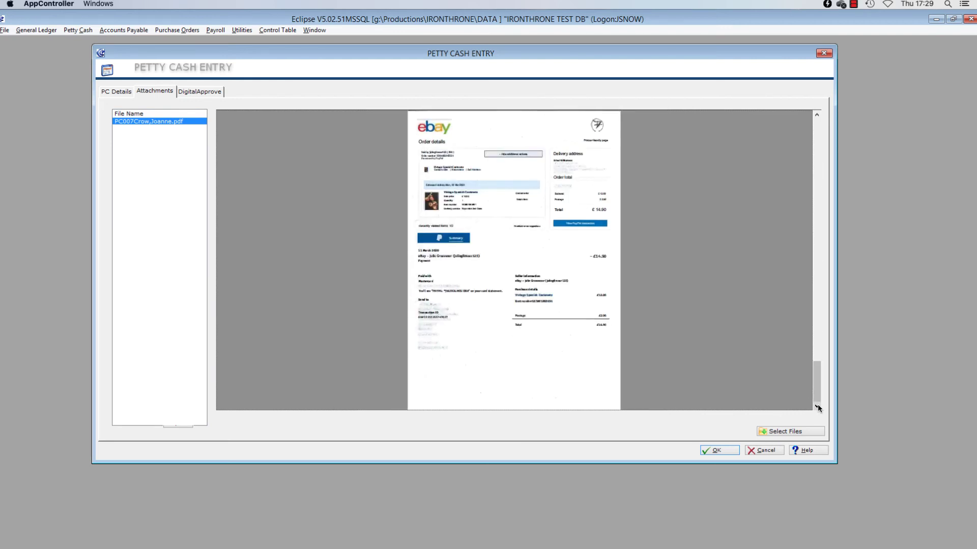
Step: Close the petty cash entry and send envelope 00007 to Digital Paper Flow
{"action": "left_click", "coordinate": [125, 94]}
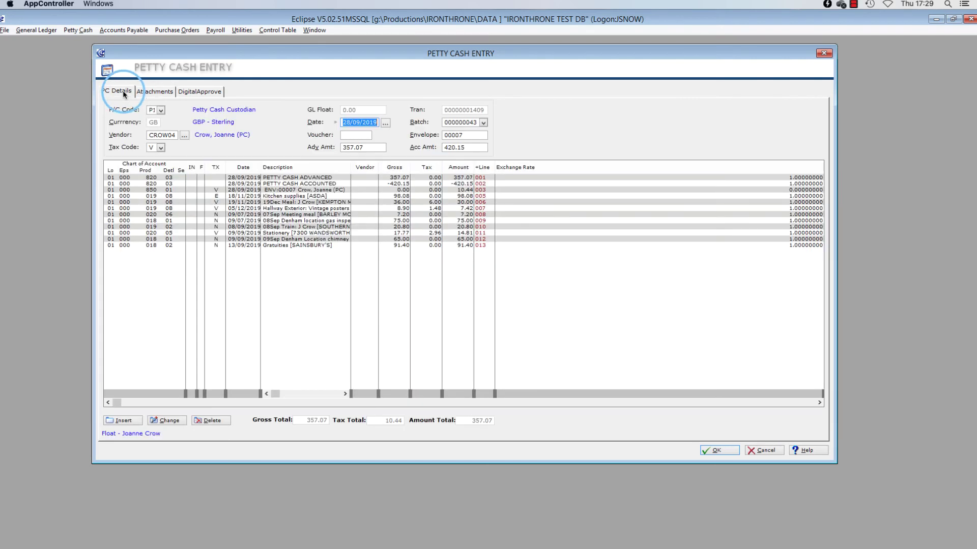
{"action": "left_click", "coordinate": [718, 450]}
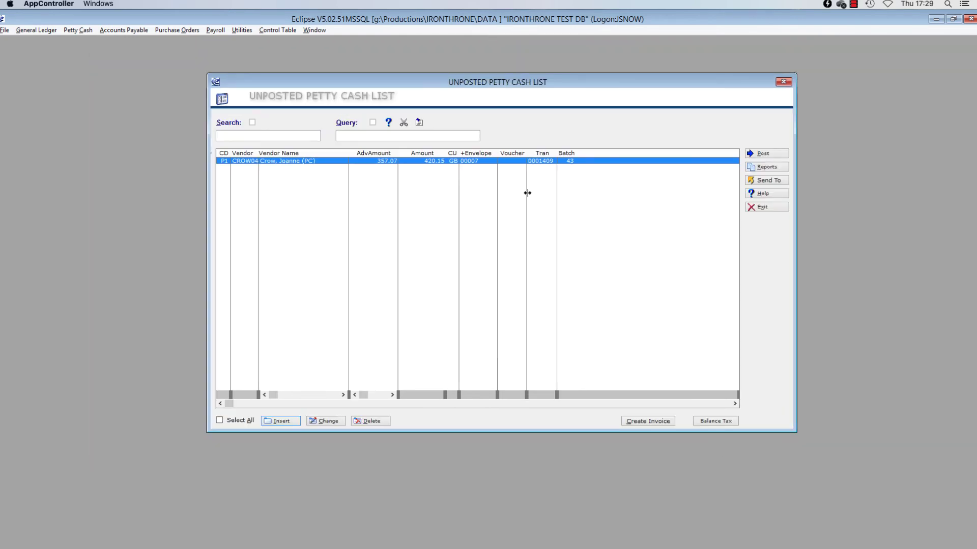
{"action": "right_click", "coordinate": [506, 163]}
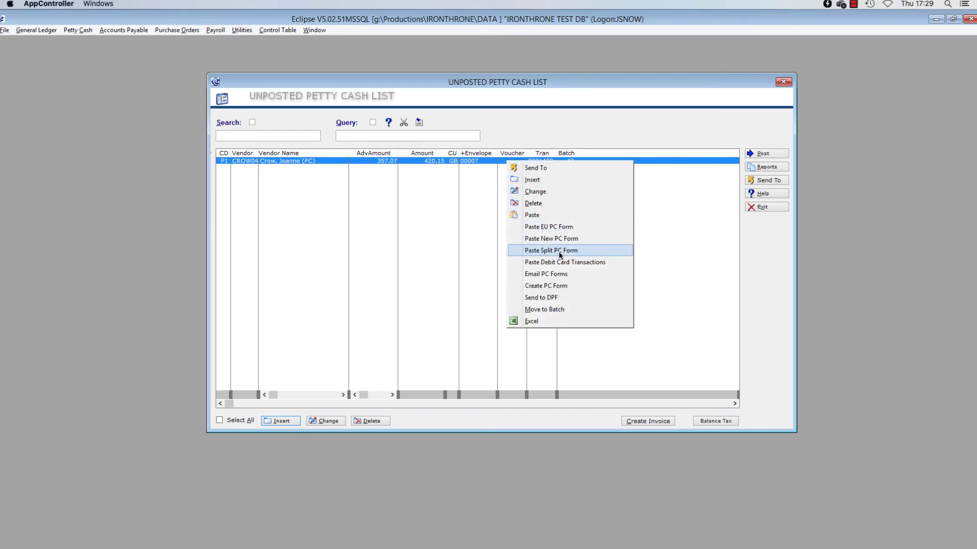
{"action": "left_click", "coordinate": [577, 297]}
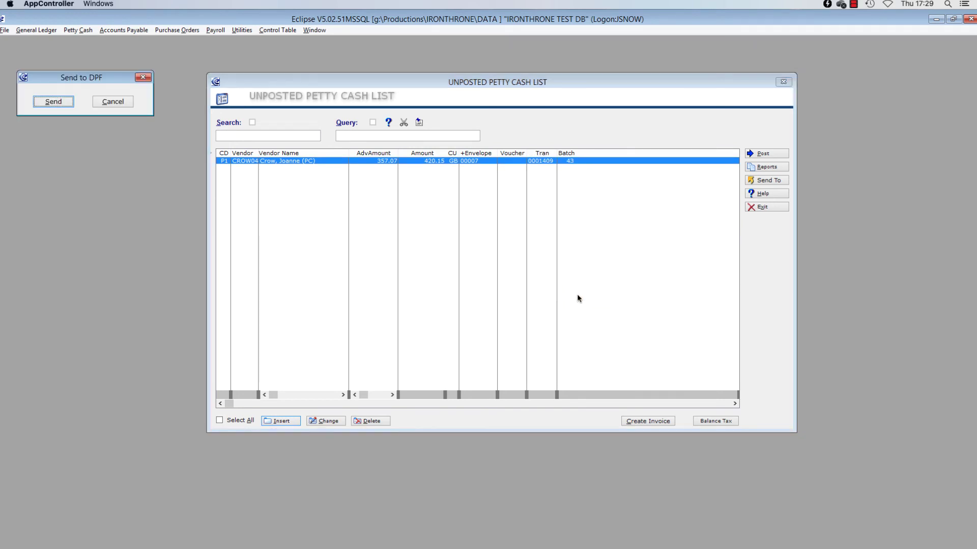
{"action": "left_click", "coordinate": [52, 101]}
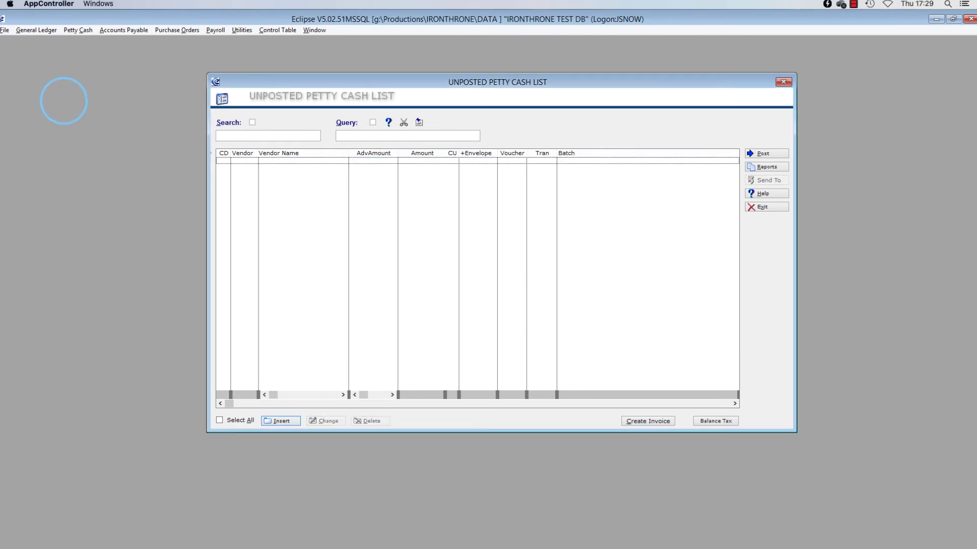
{"action": "left_click", "coordinate": [783, 82]}
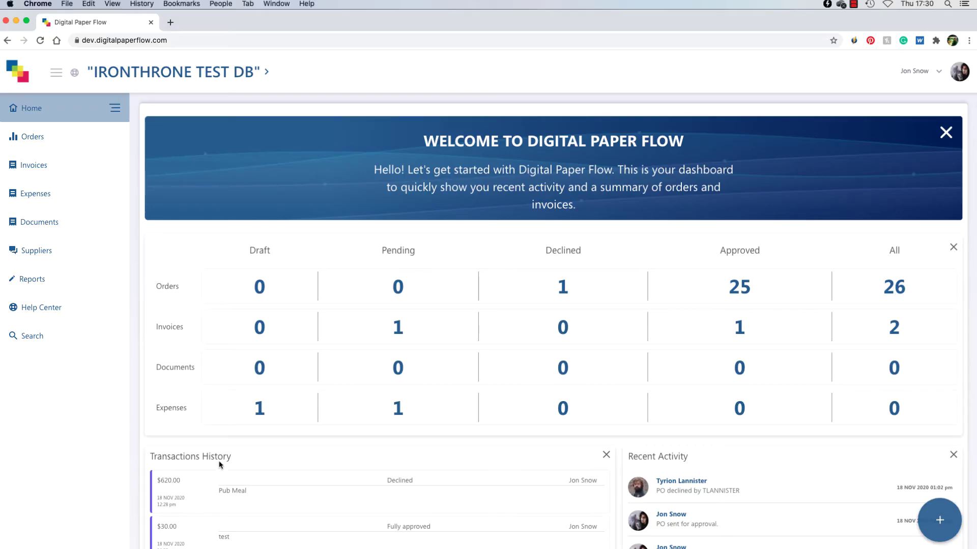
Step: Open the draft expense envelope and page through its ASDA and eBay receipts
{"action": "left_click", "coordinate": [260, 416]}
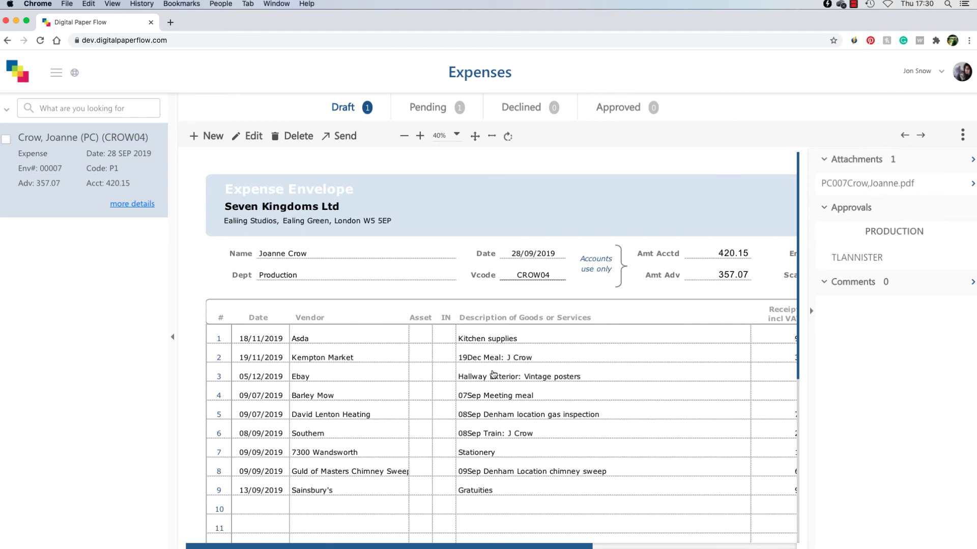
{"action": "left_click", "coordinate": [811, 311]}
{"action": "scroll", "coordinate": [812, 330], "scroll_direction": "down", "scroll_amount": 1}
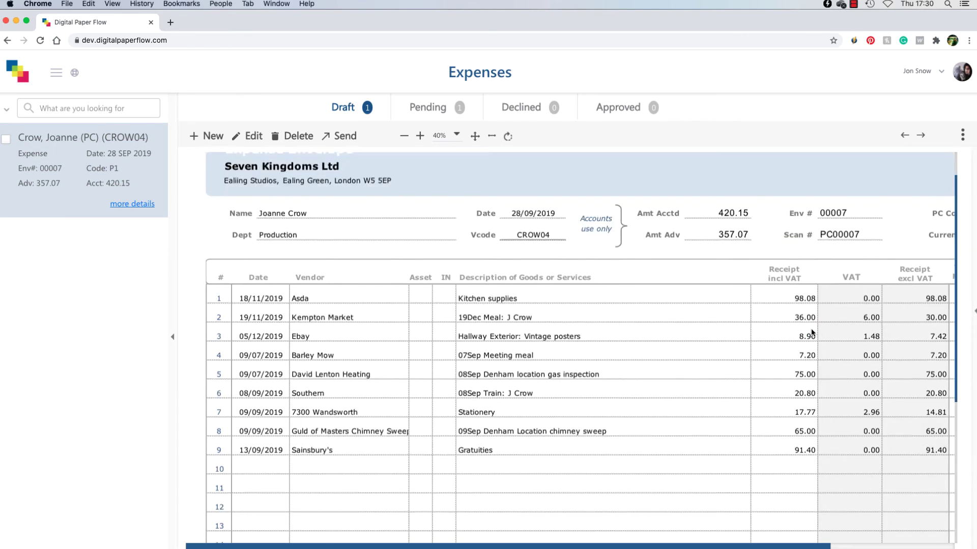
{"action": "scroll", "coordinate": [810, 331], "scroll_direction": "down", "scroll_amount": 5}
{"action": "left_click", "coordinate": [594, 455]}
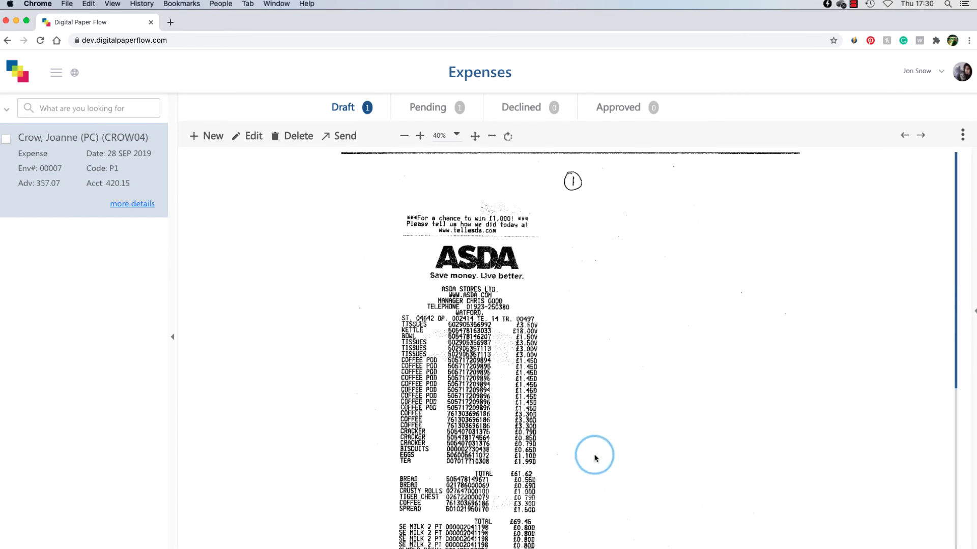
{"action": "scroll", "coordinate": [594, 455], "scroll_direction": "down", "scroll_amount": 10}
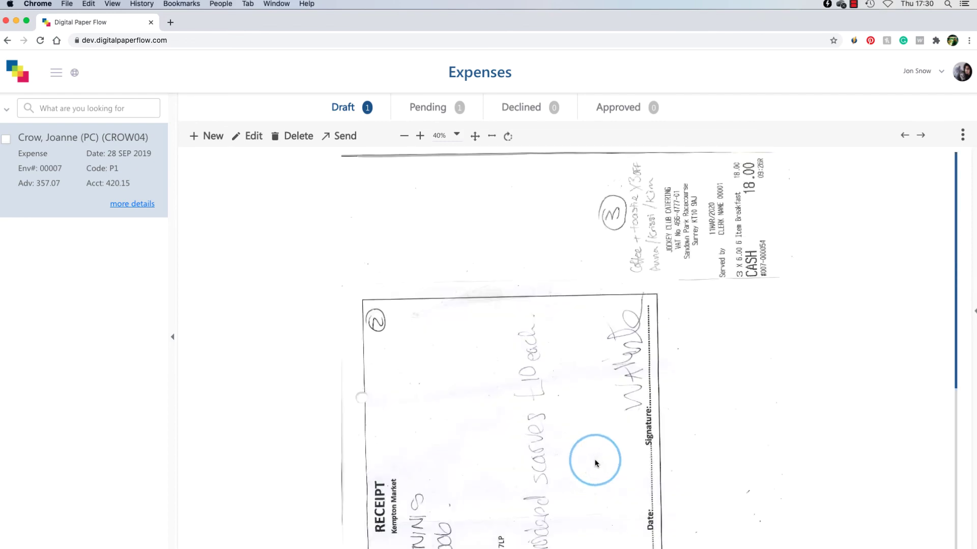
{"action": "scroll", "coordinate": [595, 463], "scroll_direction": "down", "scroll_amount": 5}
{"action": "left_click", "coordinate": [594, 462]}
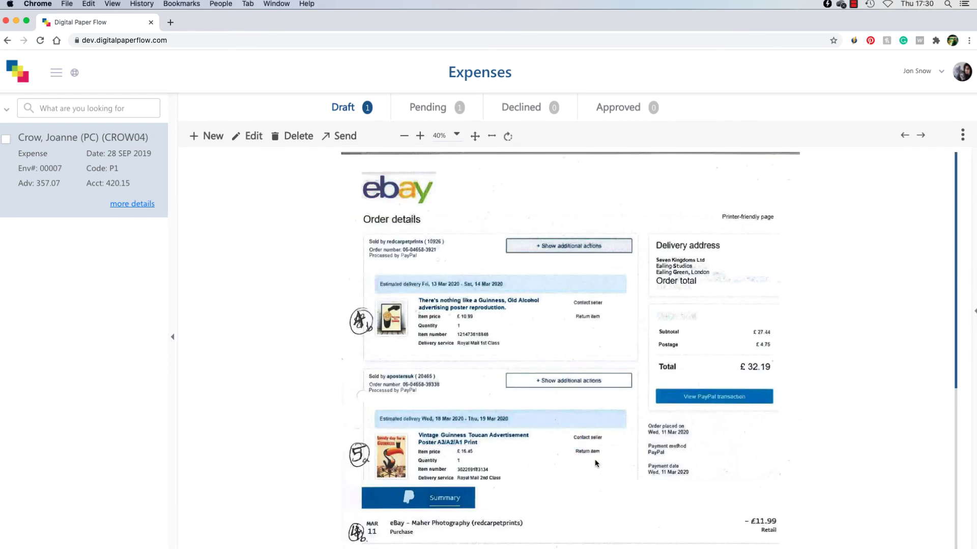
{"action": "scroll", "coordinate": [596, 463], "scroll_direction": "down", "scroll_amount": 5}
Step: Return to the envelope's first page and open envelope 00007's expense form for editing
{"action": "left_click", "coordinate": [545, 460]}
{"action": "left_click", "coordinate": [545, 460]}
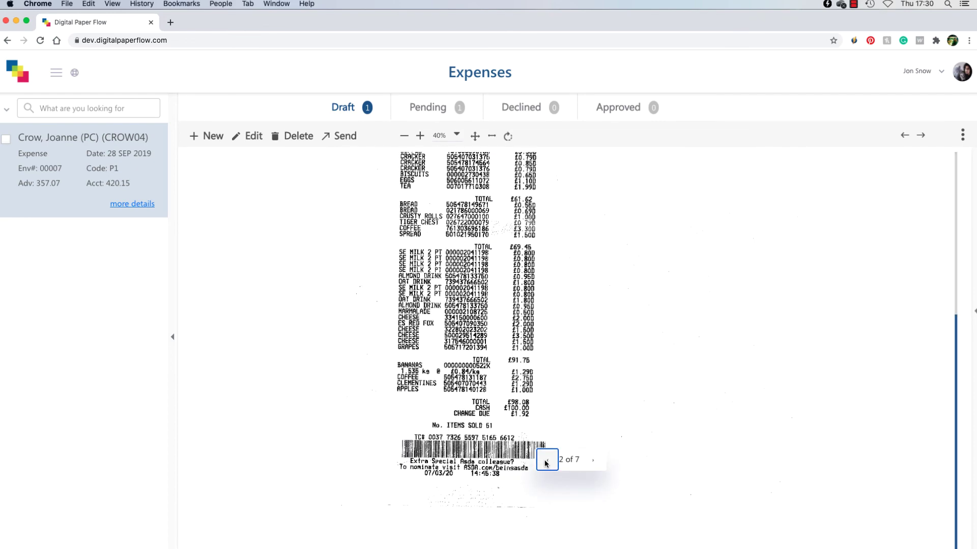
{"action": "left_click", "coordinate": [545, 460]}
{"action": "scroll", "coordinate": [545, 463], "scroll_direction": "up", "scroll_amount": 5}
{"action": "left_click", "coordinate": [256, 135]}
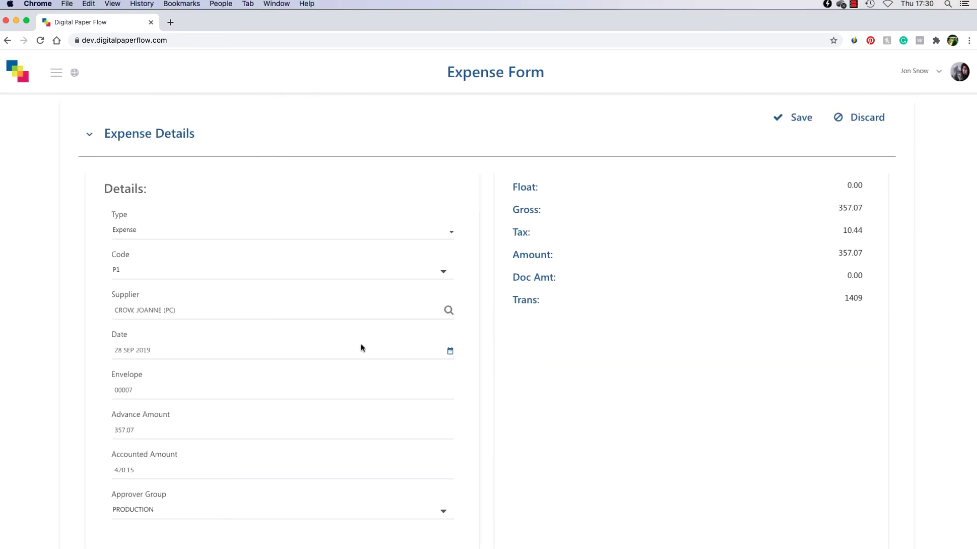
Step: Set the envelope's approver group to PRODUCTION, save, and send it for approval
{"action": "left_click", "coordinate": [443, 512]}
{"action": "left_click", "coordinate": [438, 533]}
{"action": "left_click", "coordinate": [786, 121]}
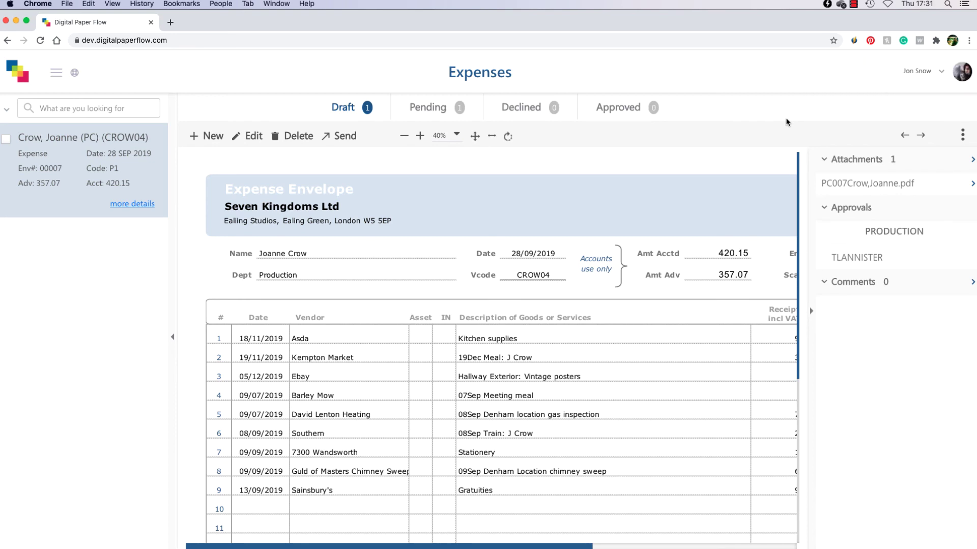
{"action": "left_click", "coordinate": [339, 134]}
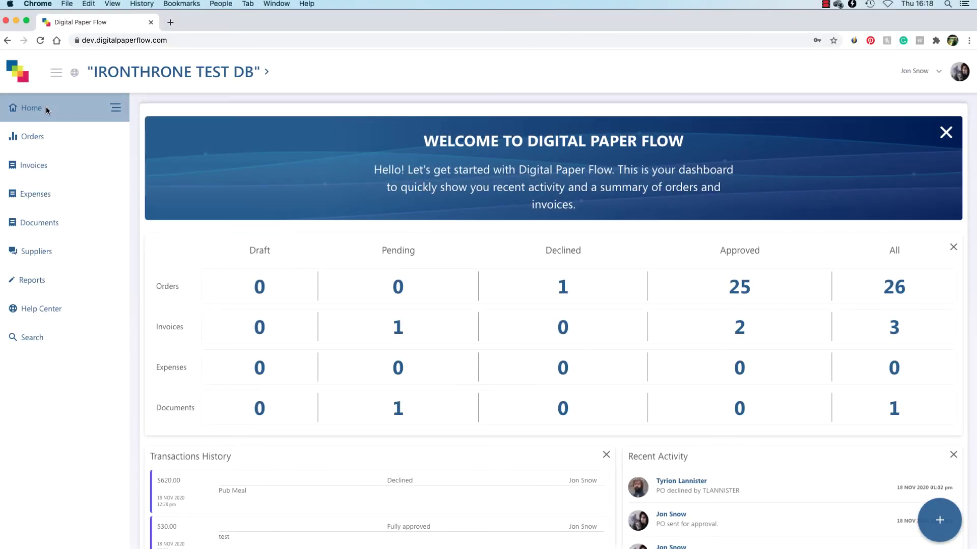
Step: Start a new Journals document for approver group PRODUCTION, described JOURNAL 023
{"action": "left_click", "coordinate": [80, 220]}
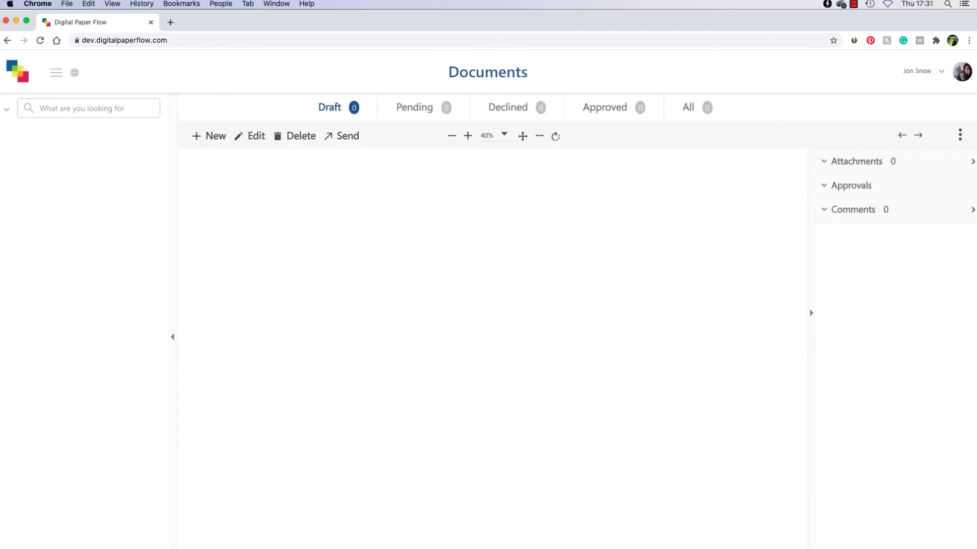
{"action": "left_click", "coordinate": [219, 135]}
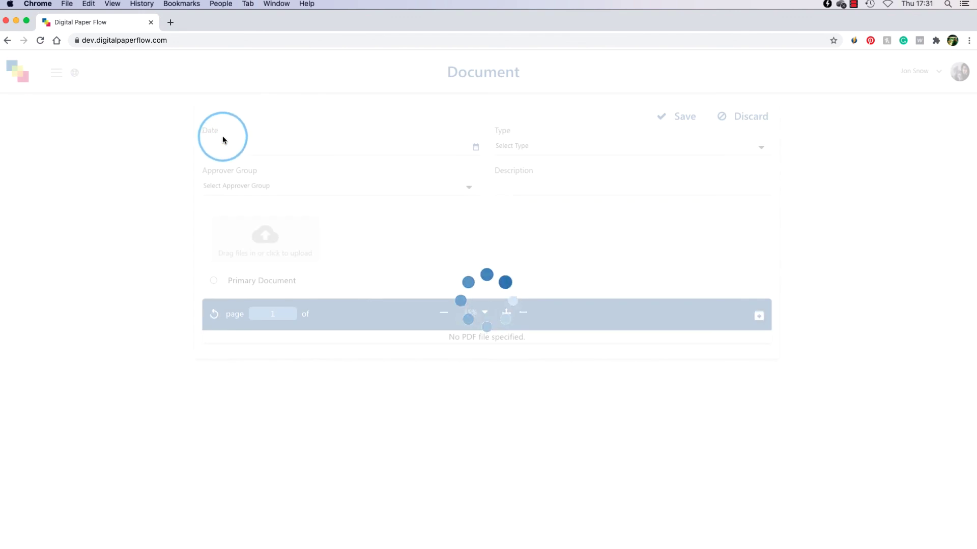
{"action": "left_click", "coordinate": [577, 145]}
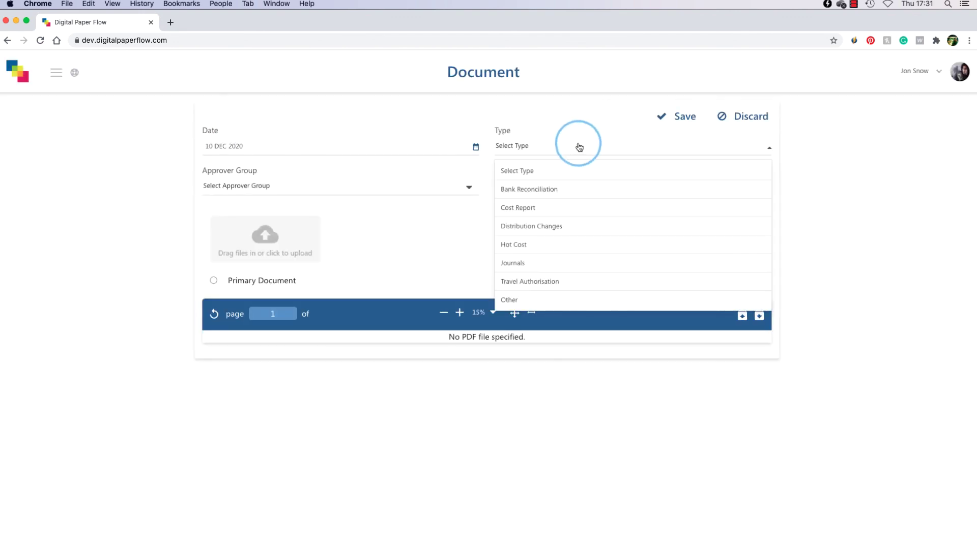
{"action": "left_click", "coordinate": [573, 260]}
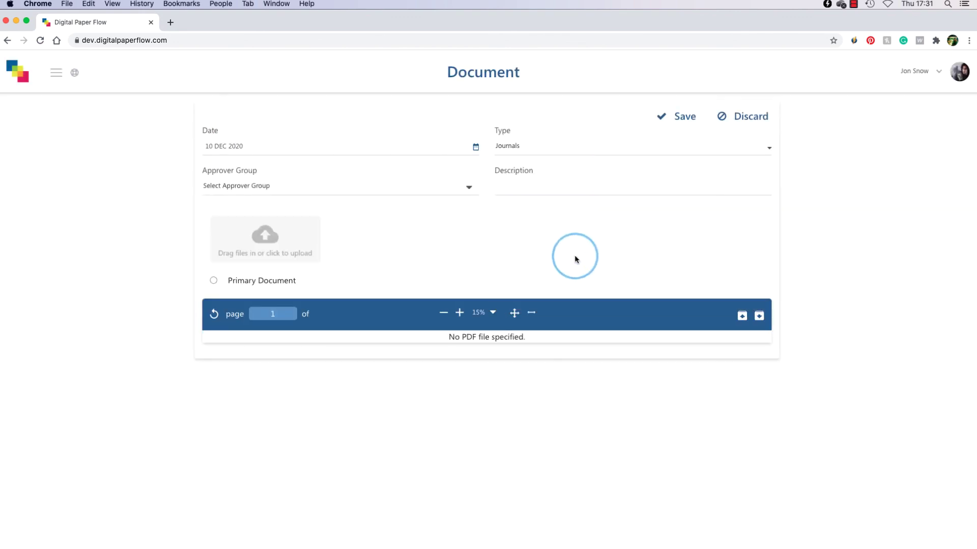
{"action": "left_click", "coordinate": [469, 187]}
{"action": "left_click", "coordinate": [392, 248]}
{"action": "left_click", "coordinate": [514, 190]}
{"action": "type", "text": "JOURNAL 023"}
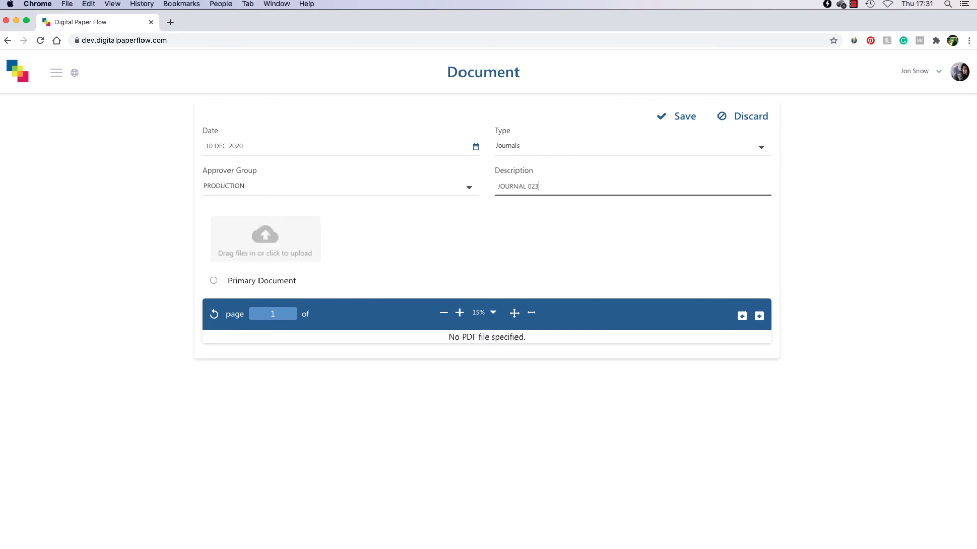
Step: Attach Journal 023.pdf to the document and save it
{"action": "left_click", "coordinate": [277, 242]}
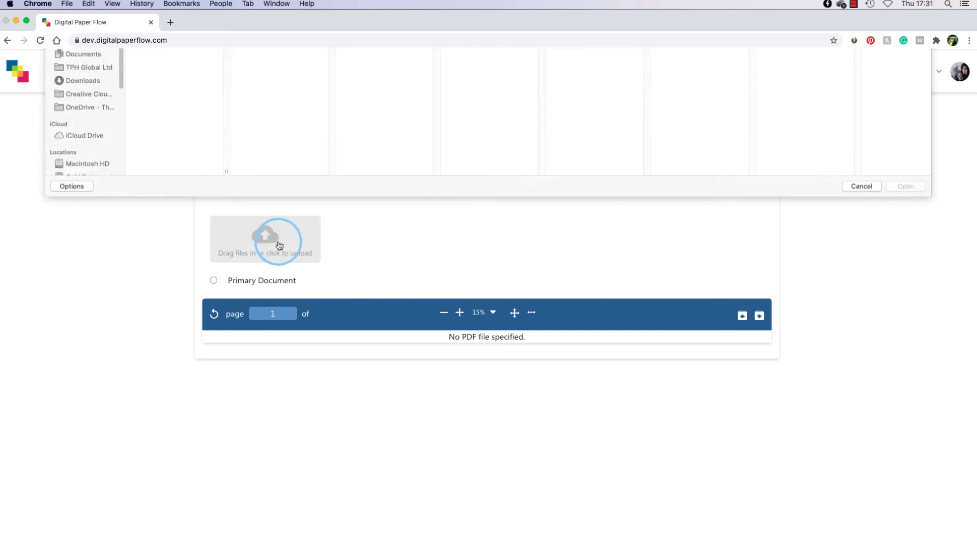
{"action": "left_click", "coordinate": [193, 84]}
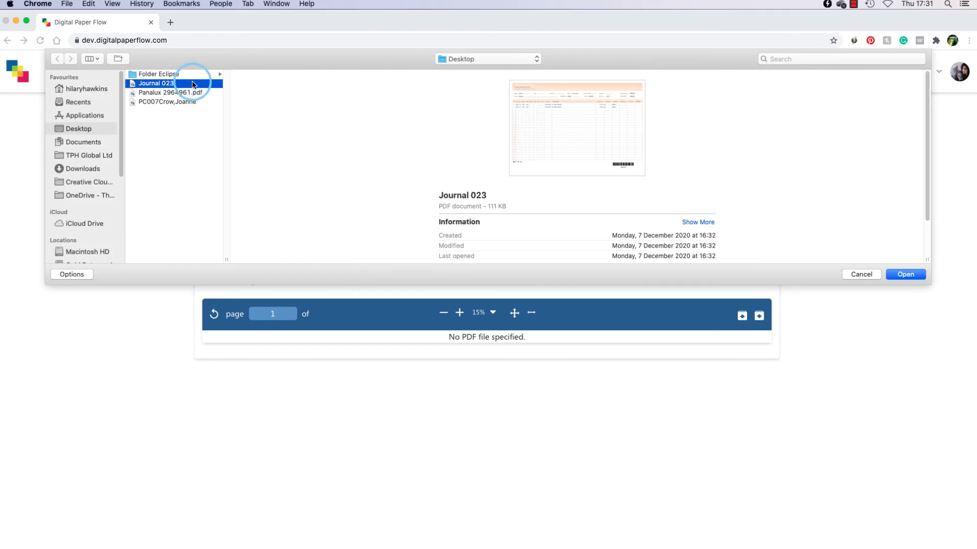
{"action": "left_click", "coordinate": [906, 275]}
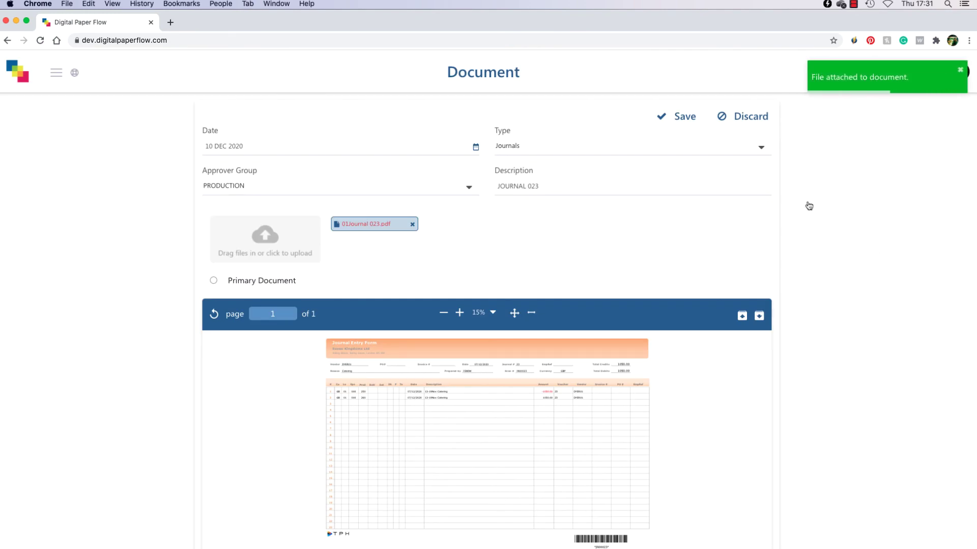
{"action": "left_click", "coordinate": [692, 120]}
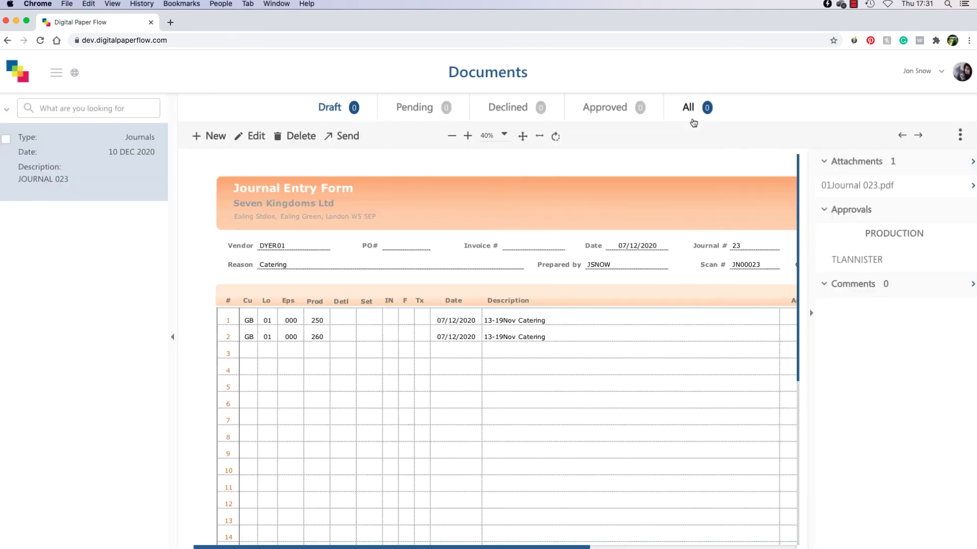
Step: Send JOURNAL 023 for approval and go back to the dashboard
{"action": "left_click", "coordinate": [348, 136]}
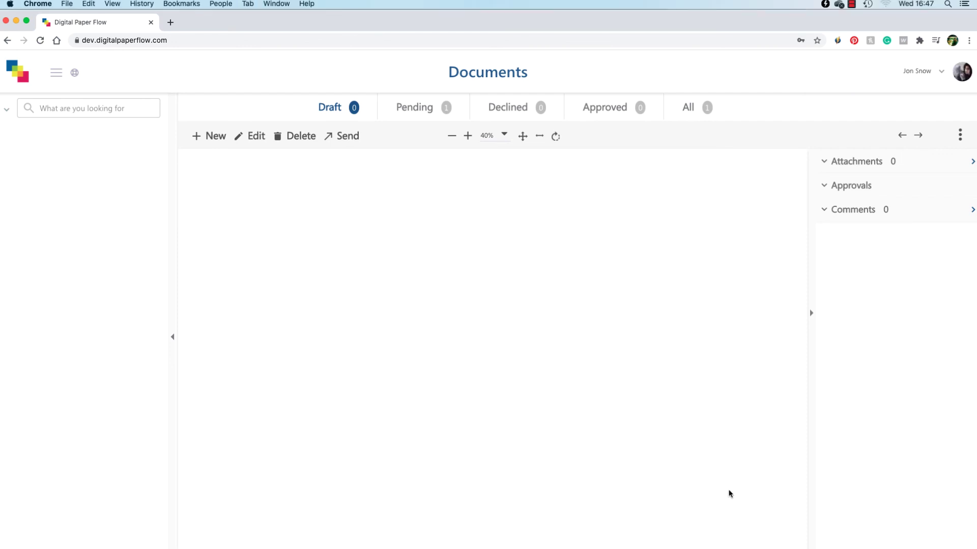
{"action": "left_click", "coordinate": [20, 86]}
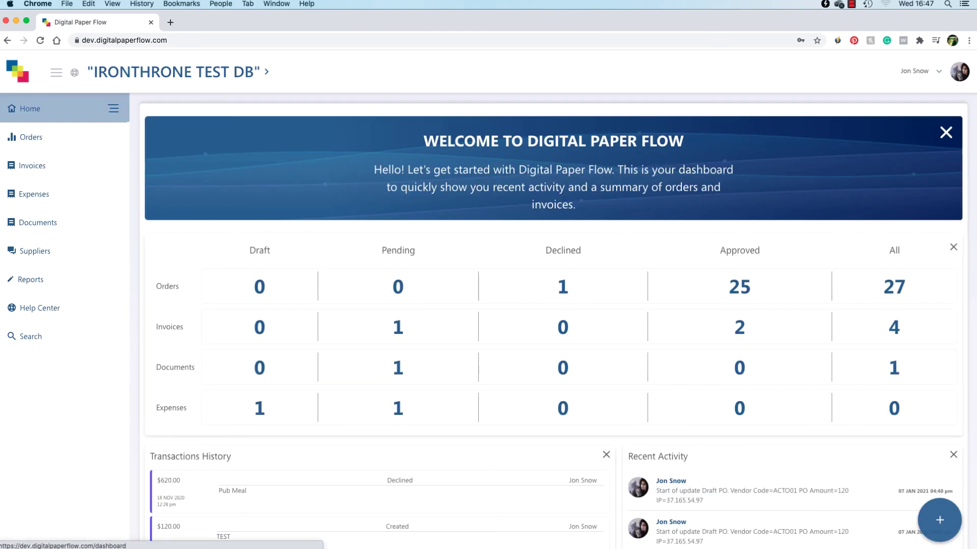